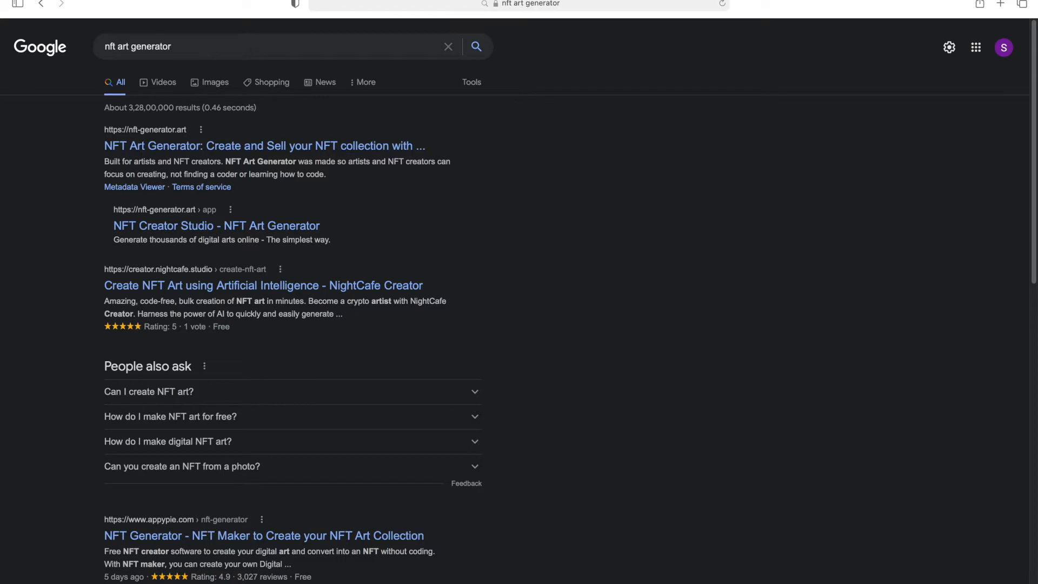
Examine the trait folders and PNG files inside the input folder in Finder.
mouse_move(244, 1)
click(39, 17)
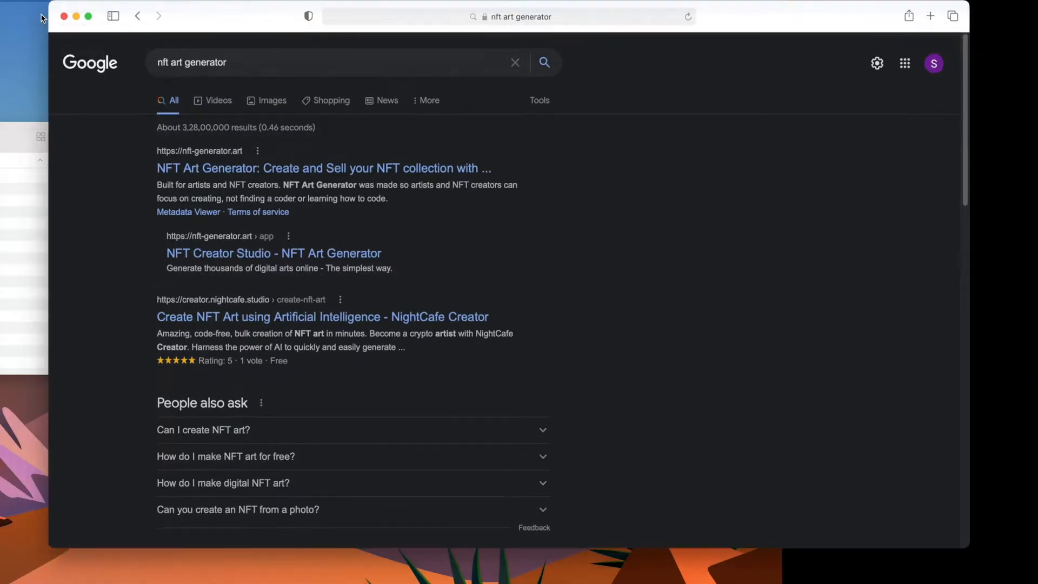
click(39, 174)
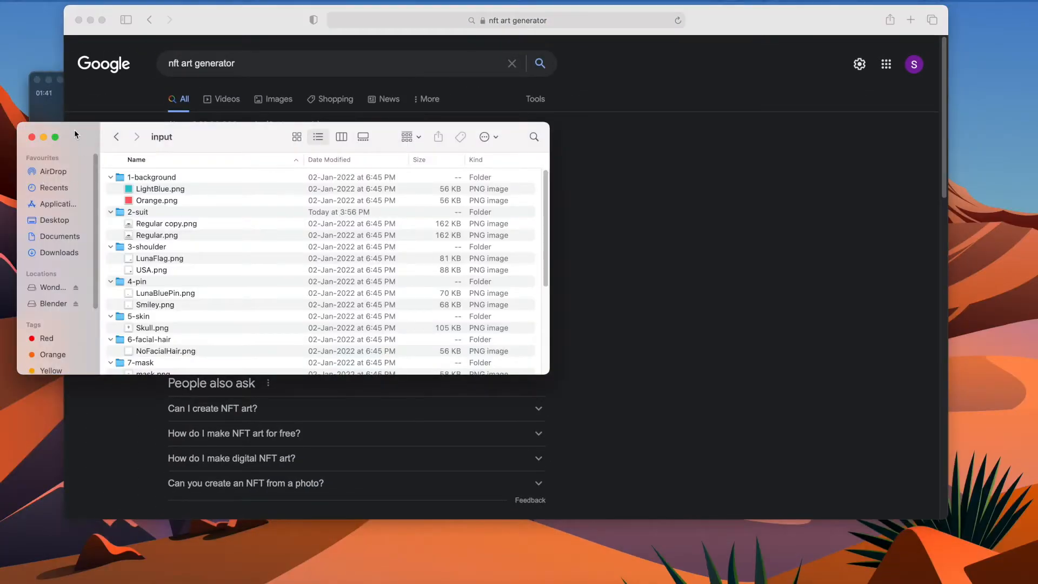
click(49, 80)
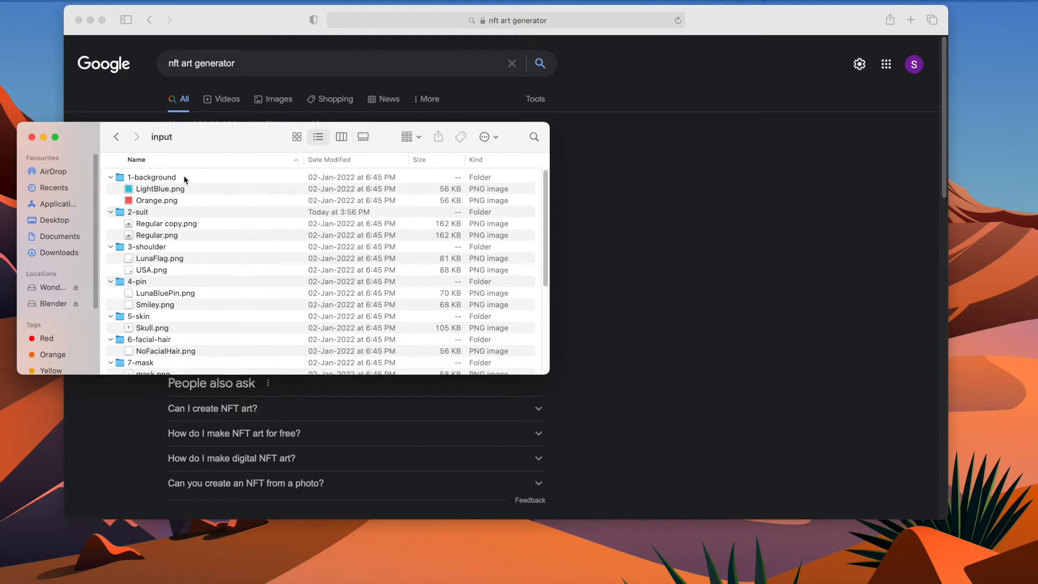
drag(220, 145, 272, 150)
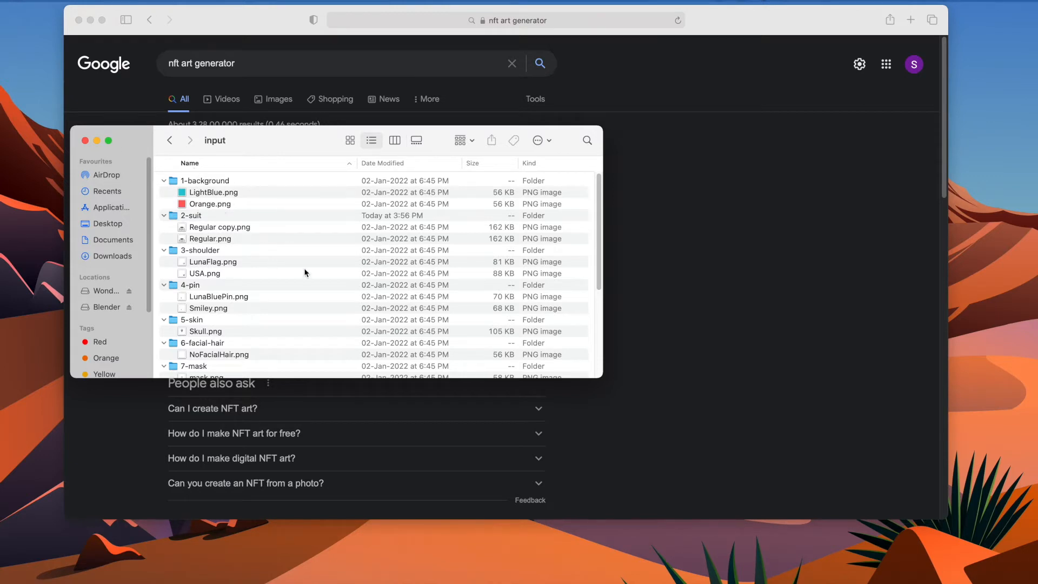
scroll(313, 268, down, 8)
scroll(277, 217, up, 8)
click(677, 172)
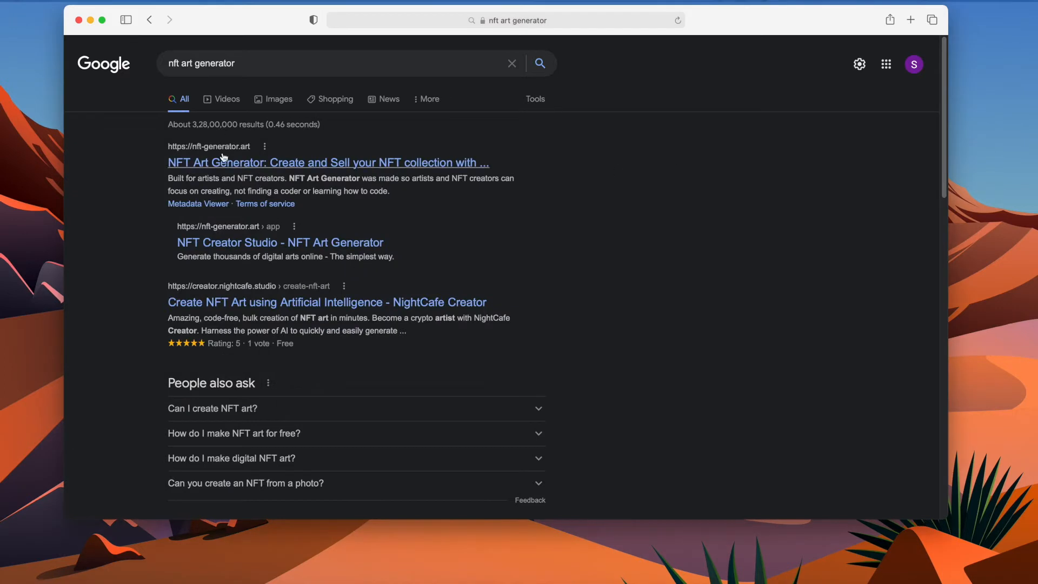
Open the NFT Art Generator site from the search results, start a new project, and dismiss the browser support notice.
click(268, 169)
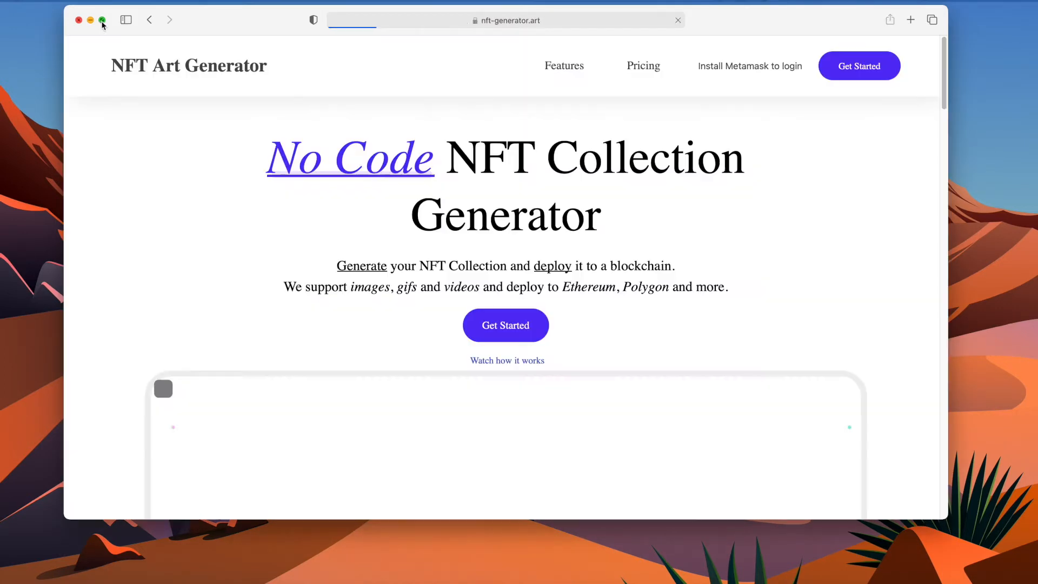
click(102, 21)
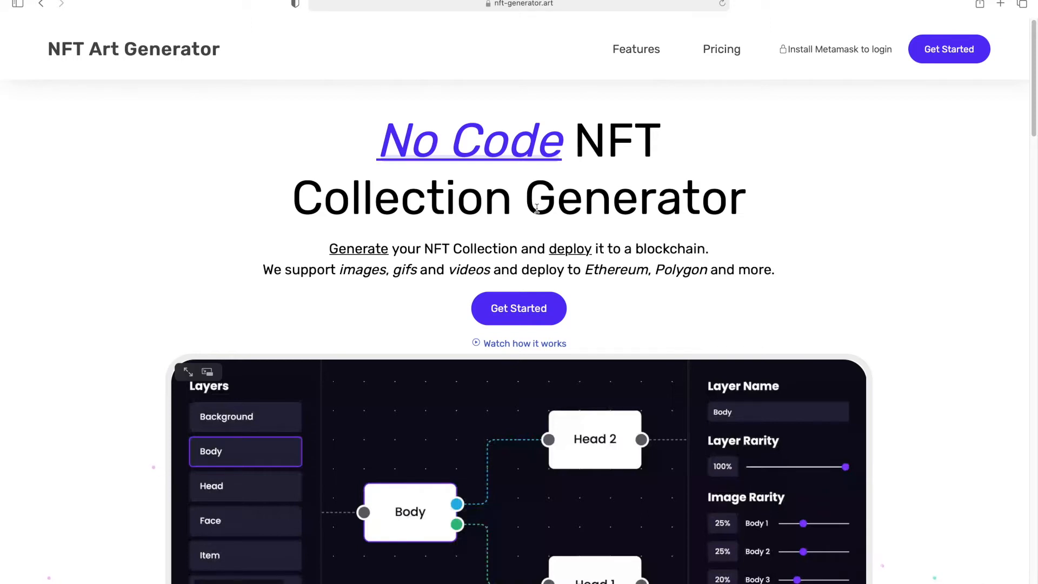
click(531, 310)
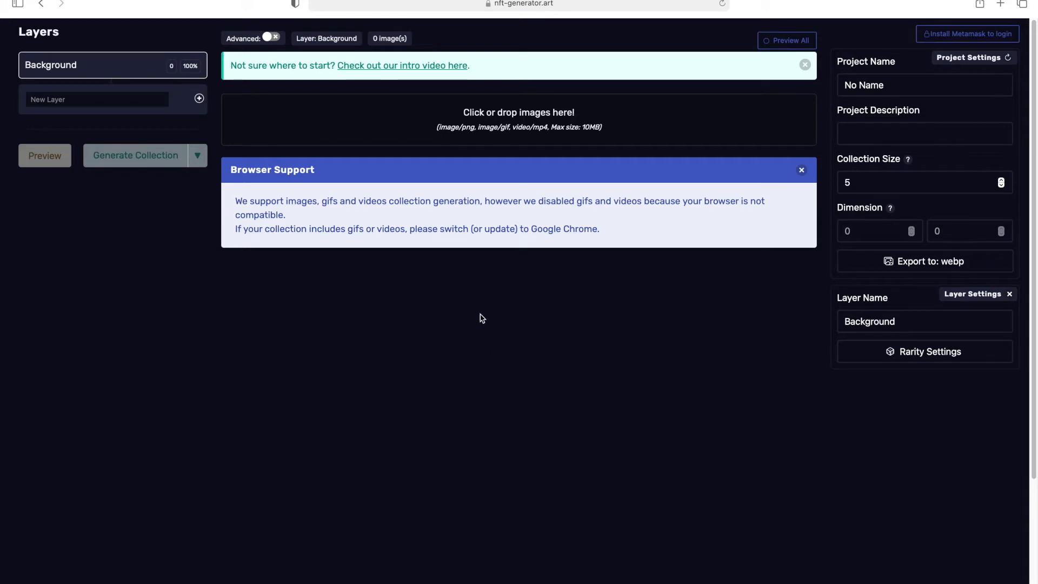
click(802, 170)
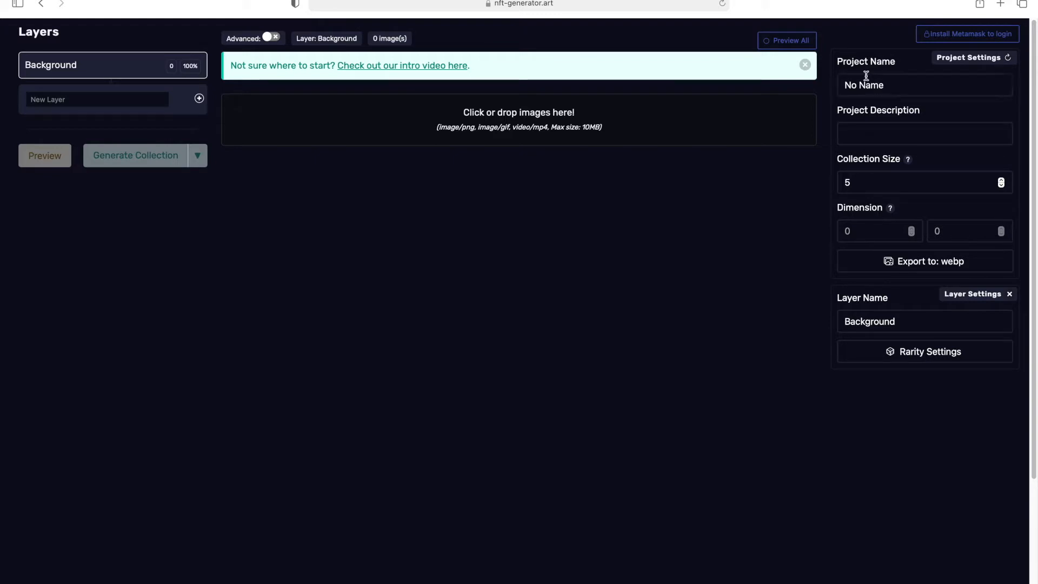
Arrange the browser and the Finder input folder windows so both are visible side by side.
mouse_move(880, 202)
click(96, 99)
mouse_move(54, 13)
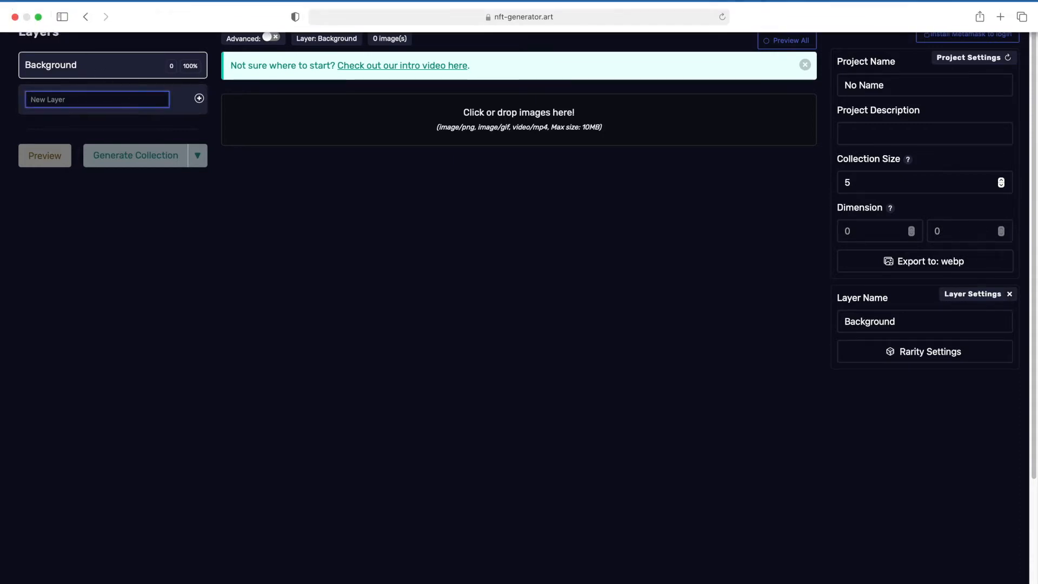
click(38, 17)
click(430, 344)
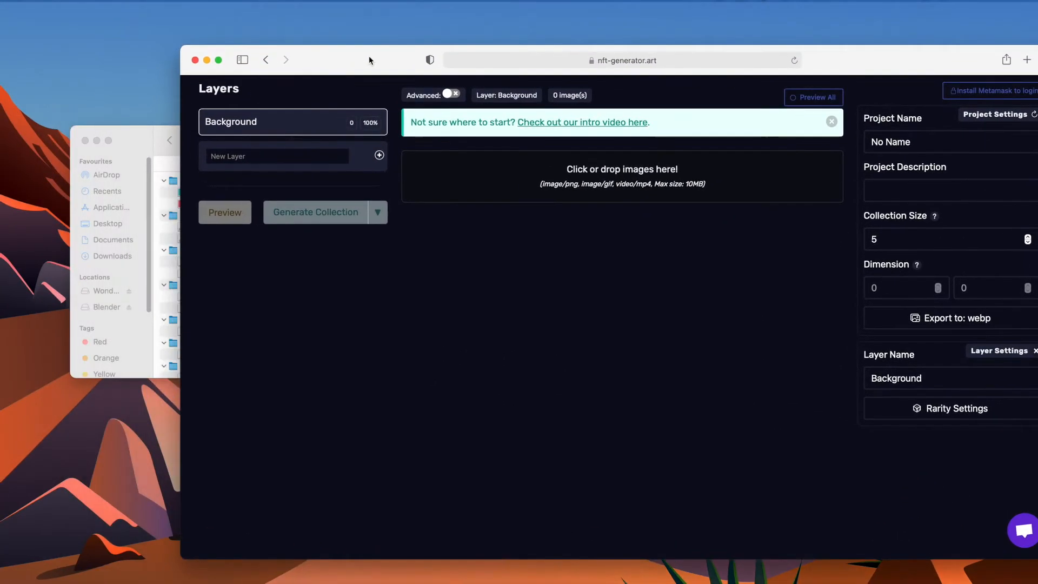
click(138, 148)
drag(262, 135, 778, 176)
drag(317, 71, 214, 60)
click(996, 179)
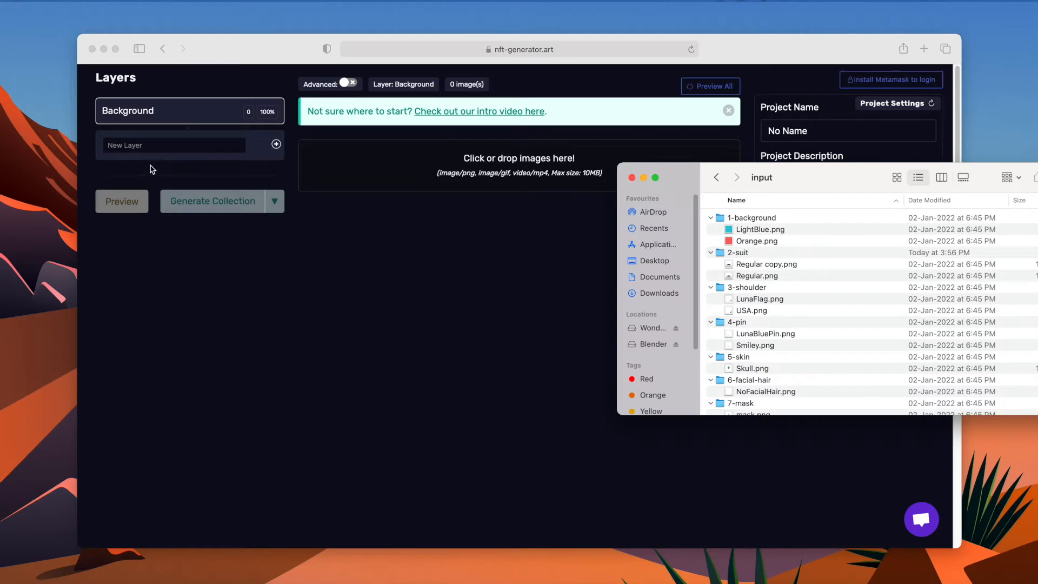
Add two new layers named suit and shoulder below the Background layer.
click(154, 154)
click(154, 152)
text(suit)
key(Return)
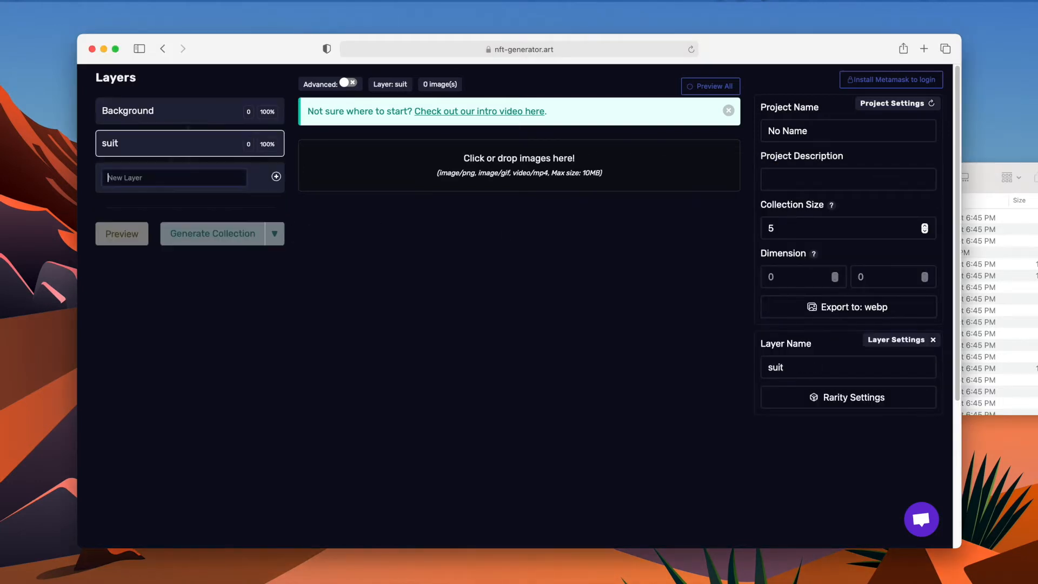
click(981, 179)
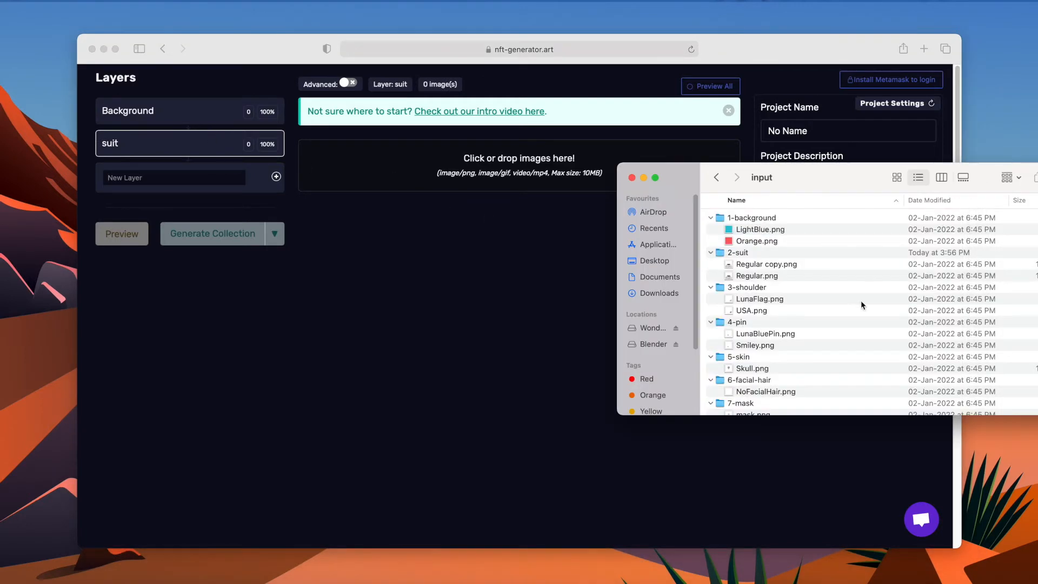
click(165, 181)
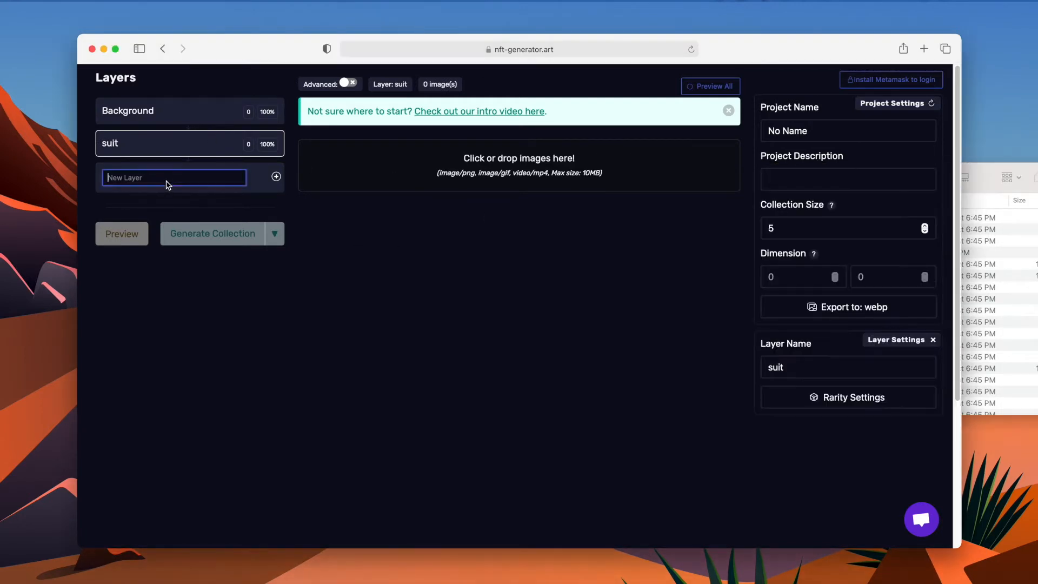
text(should)
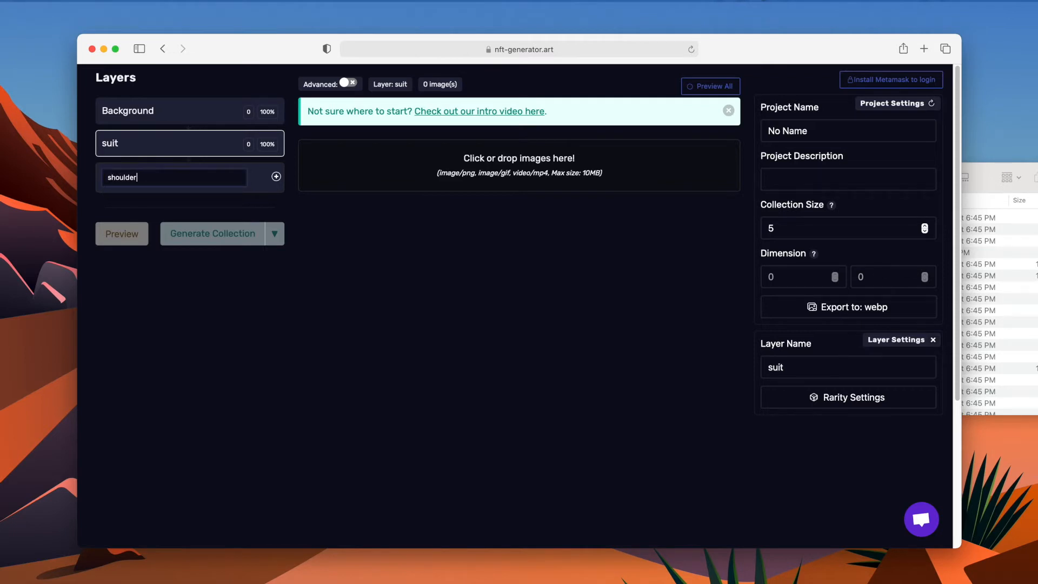
text(er)
key(Return)
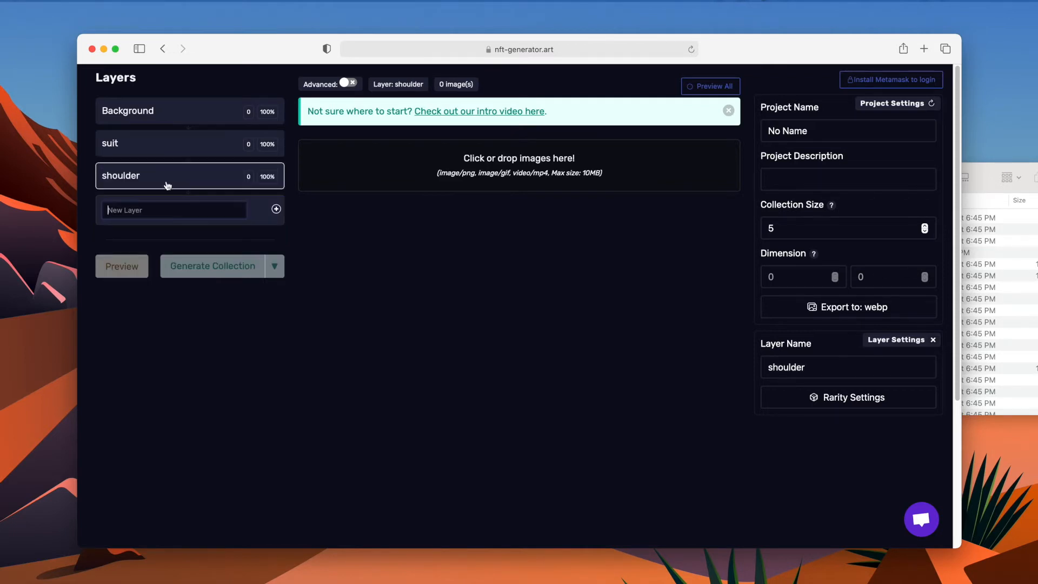
Add two more layers named pin and skin, checking the folder names in Finder.
click(977, 179)
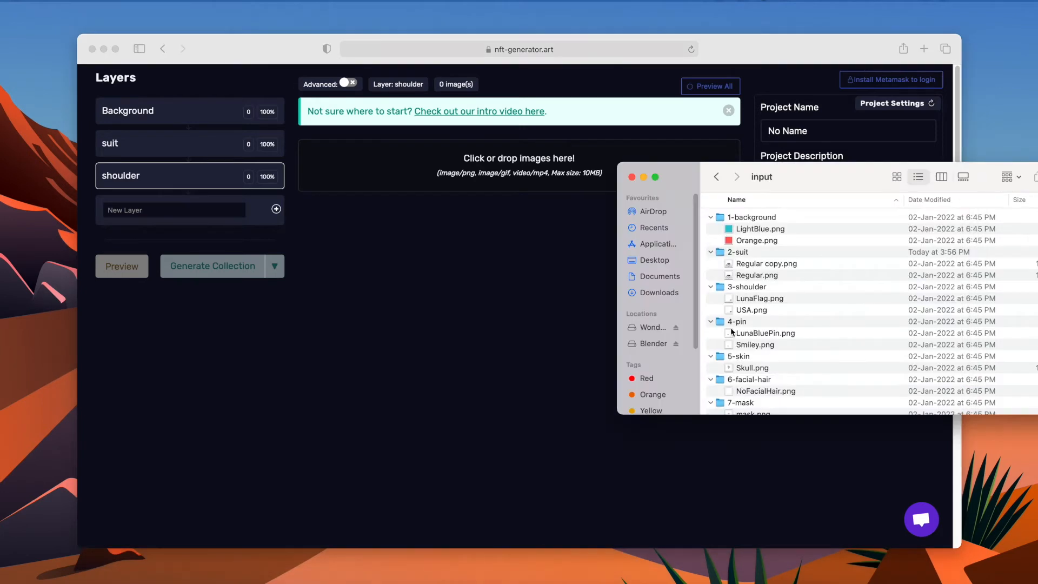
click(110, 214)
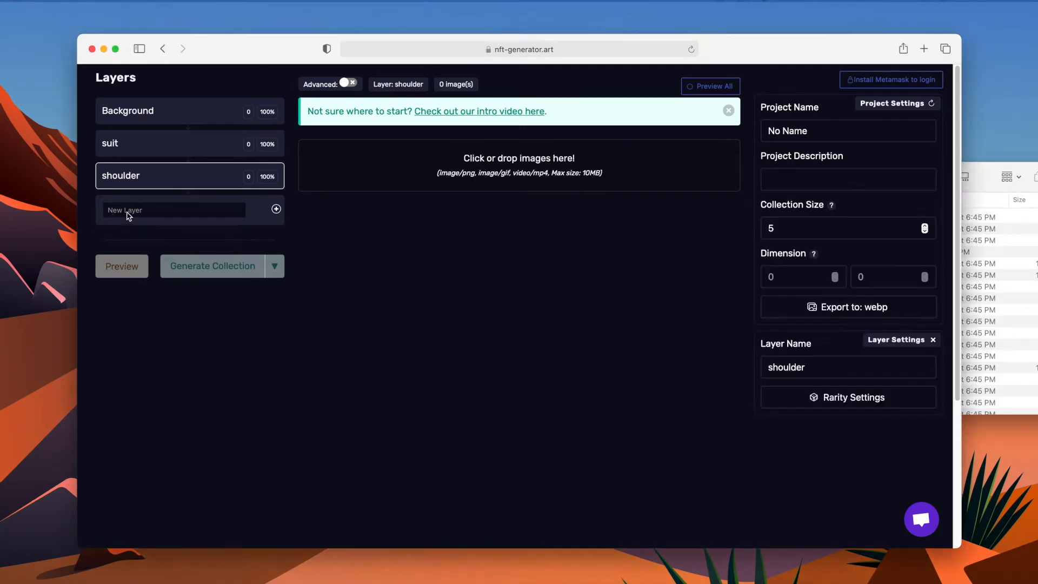
text(pin)
key(Return)
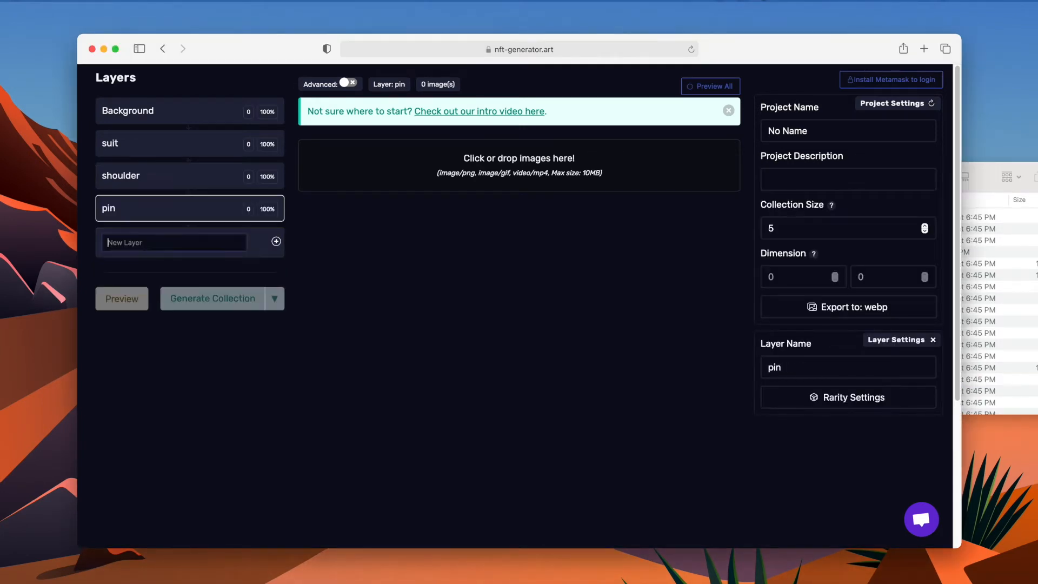
click(985, 190)
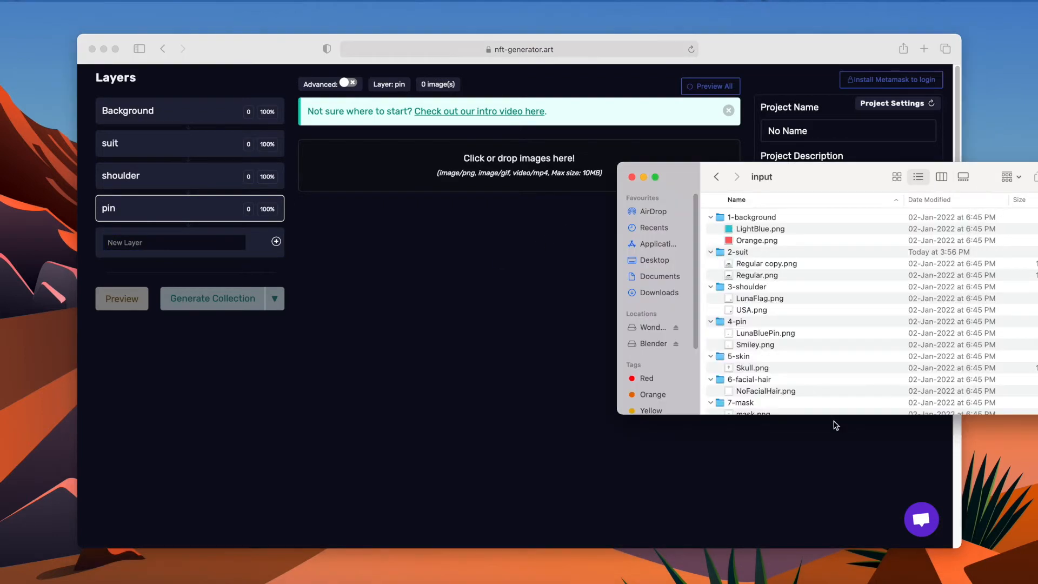
click(199, 241)
text(ski)
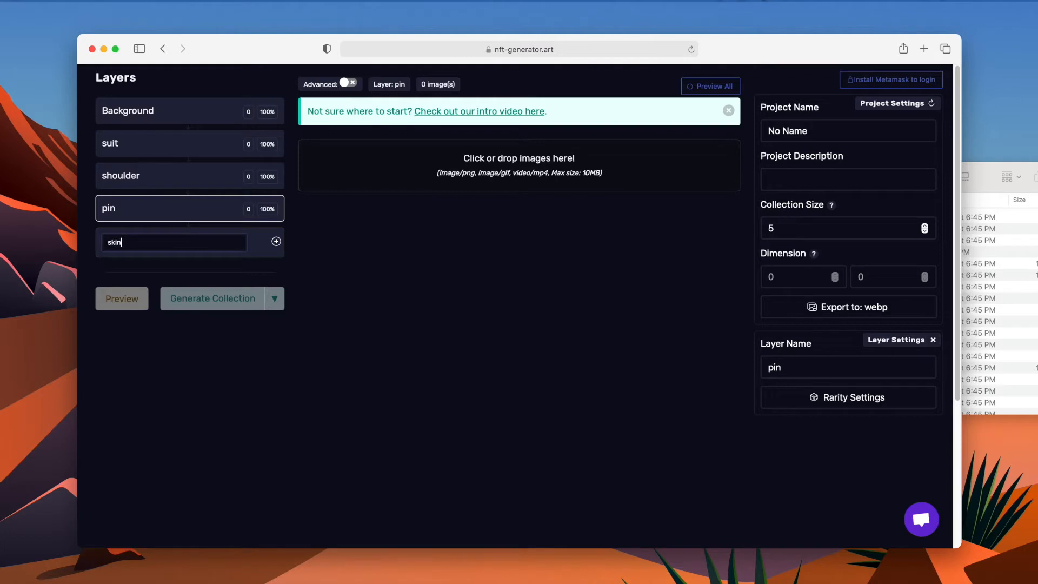
text(n)
key(Return)
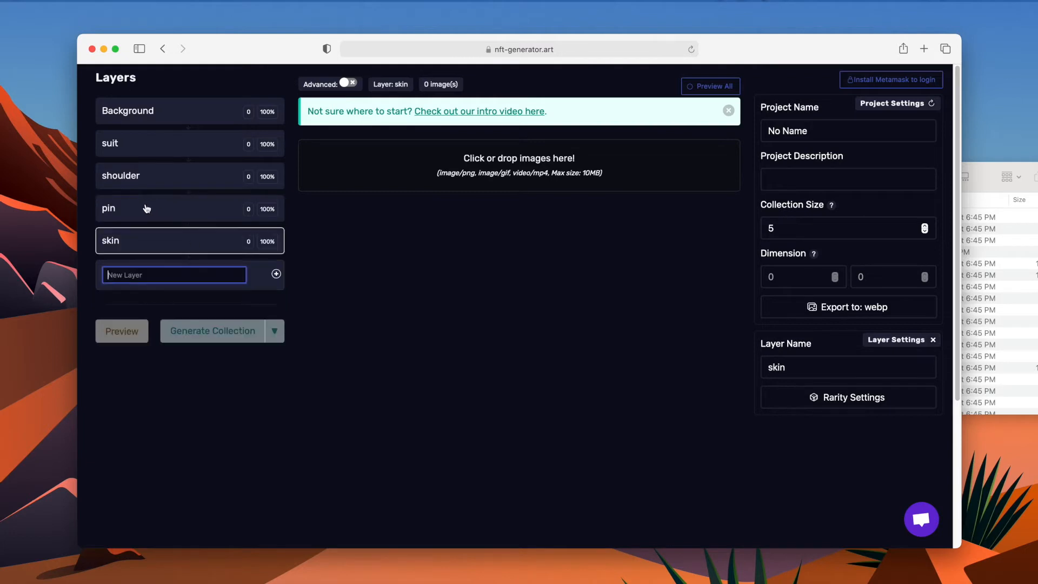
Add layers named facial hair and mask after the skin layer.
click(993, 186)
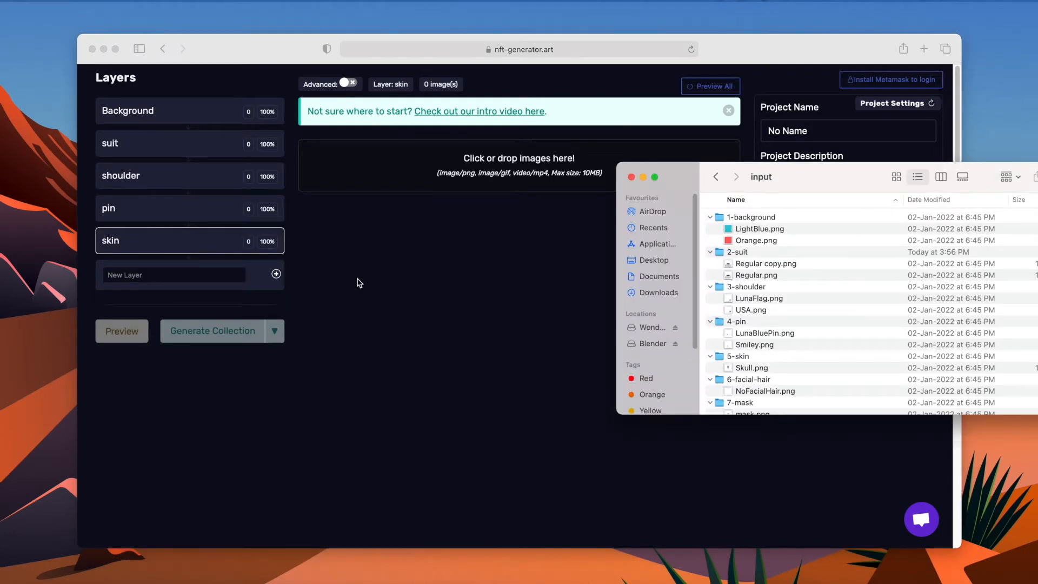
click(167, 274)
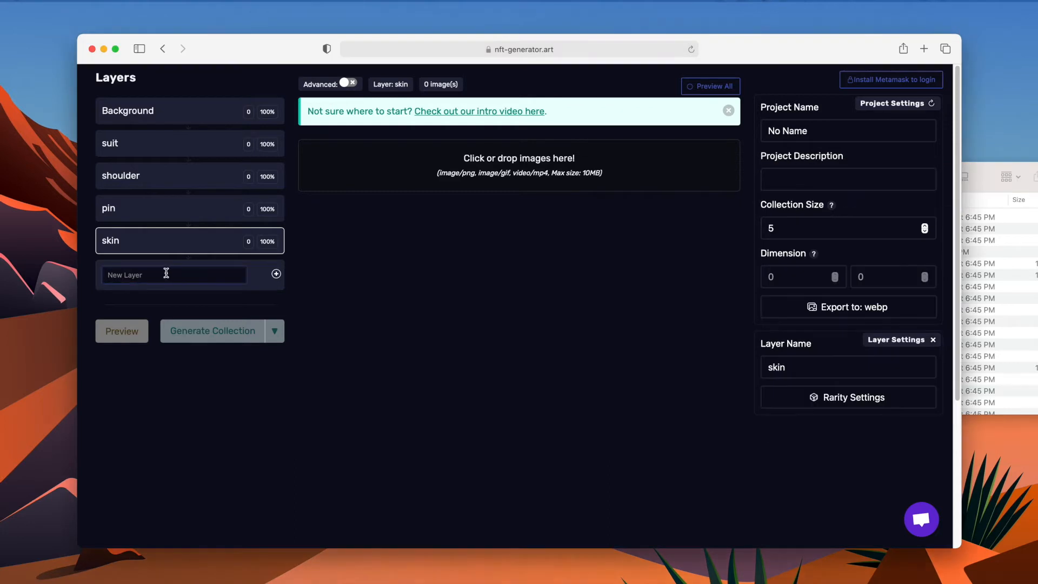
text(faca)
key(Return)
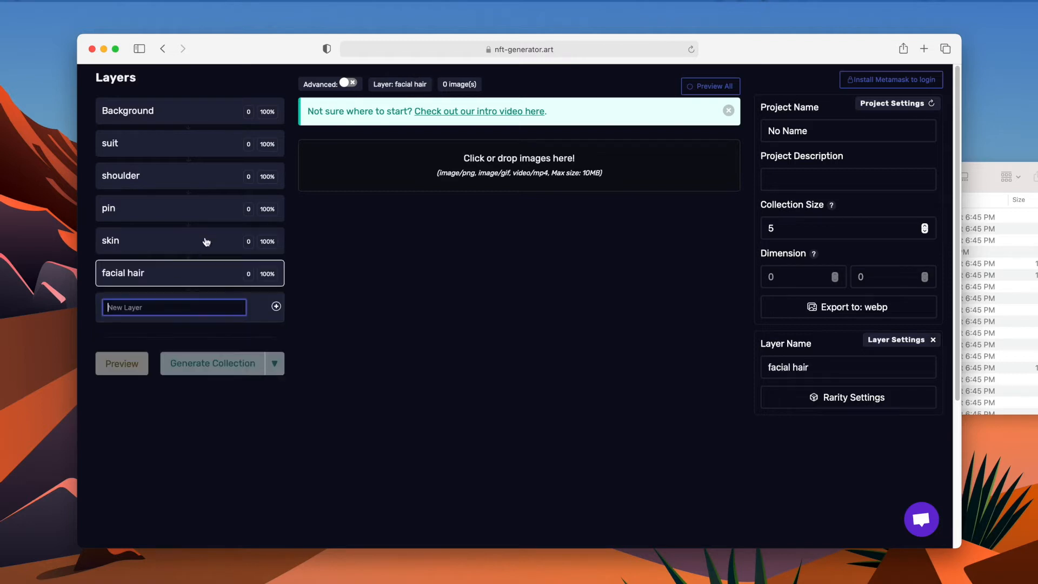
click(976, 180)
scroll(787, 372, down, 5)
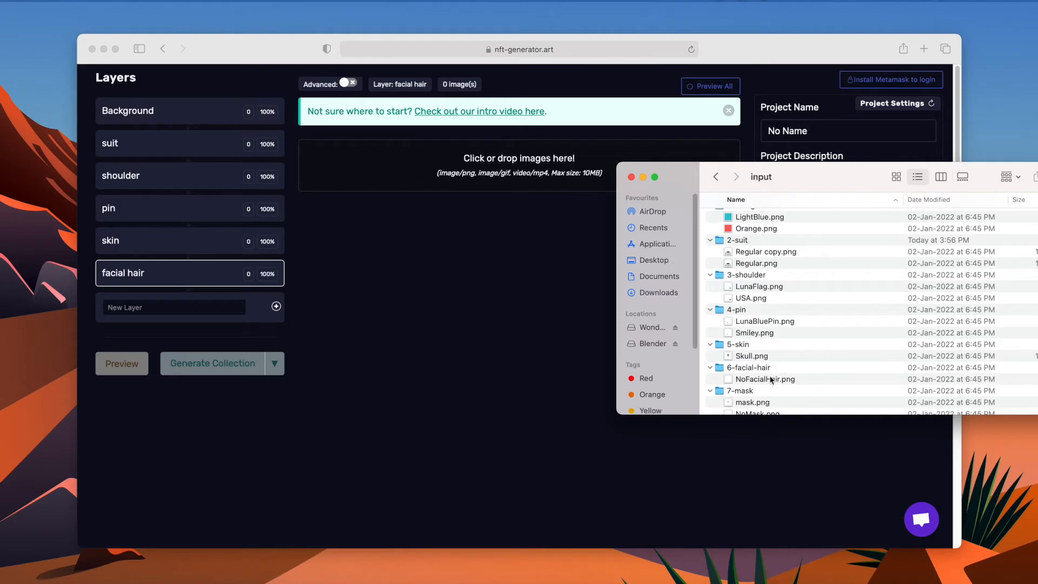
click(147, 306)
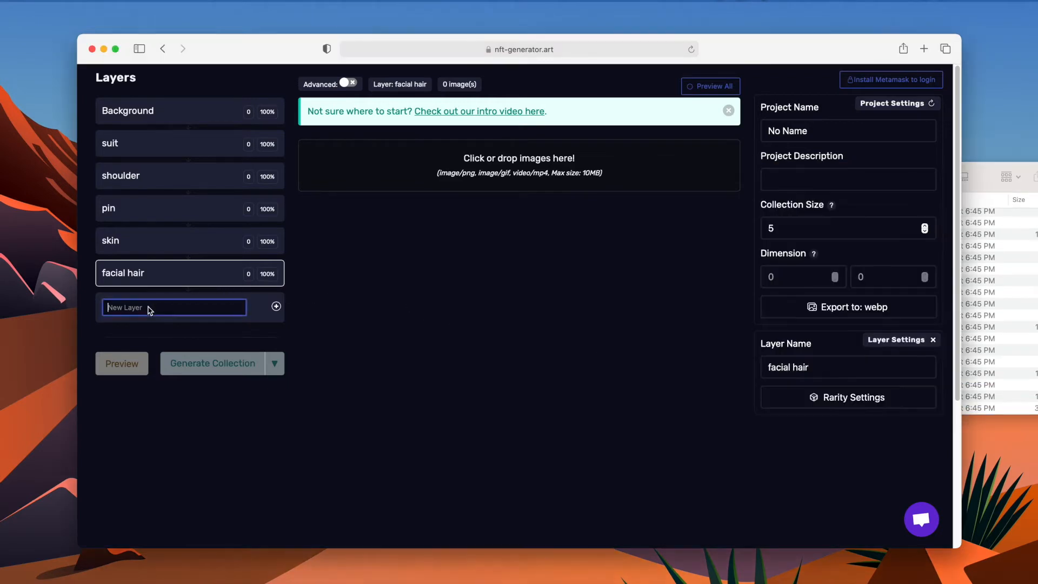
text(mask)
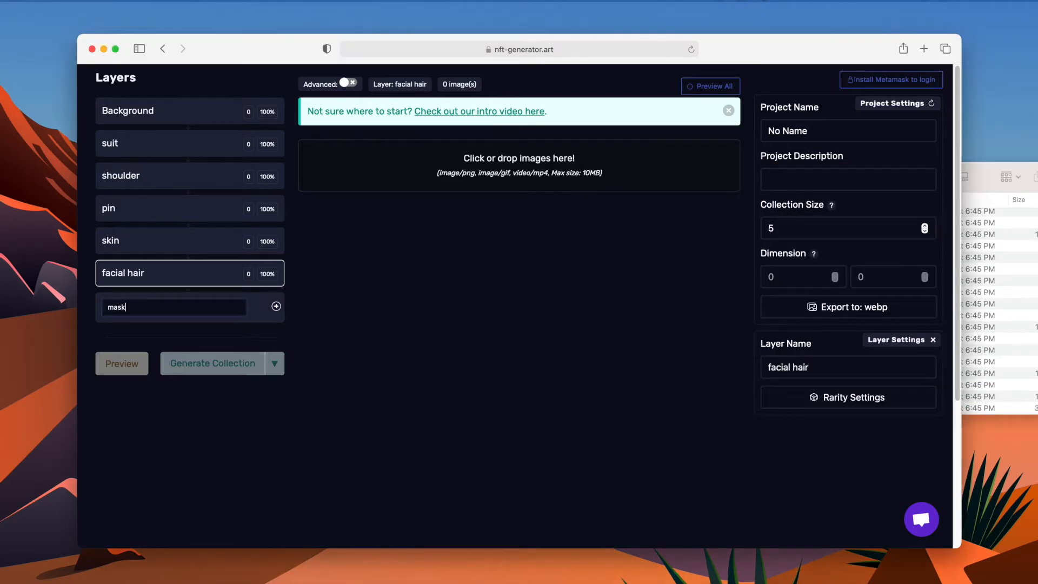
key(Return)
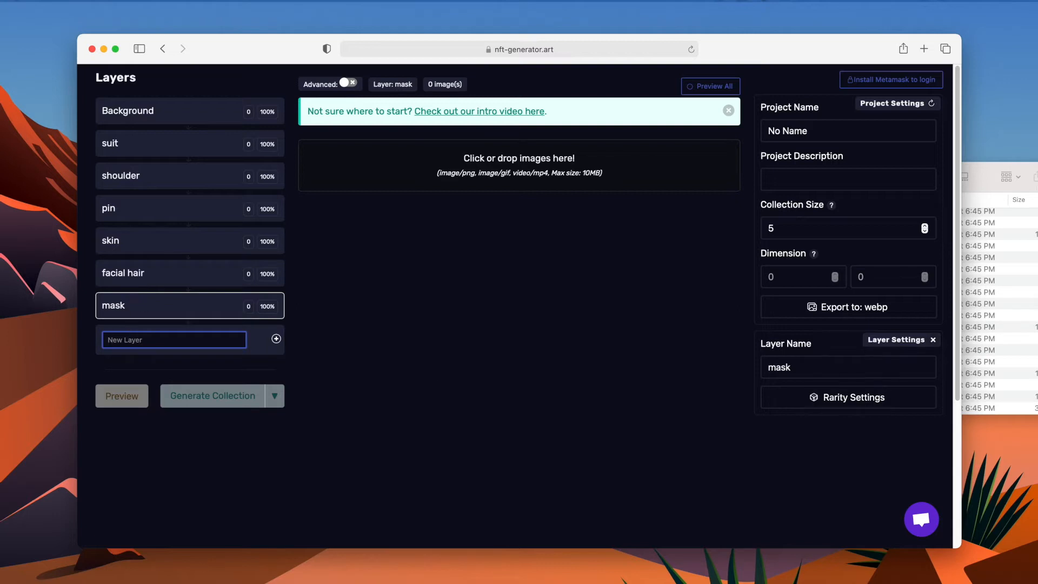
Add two more layers named accessories and headwear after the mask layer, checking the folder names in Finder.
click(985, 186)
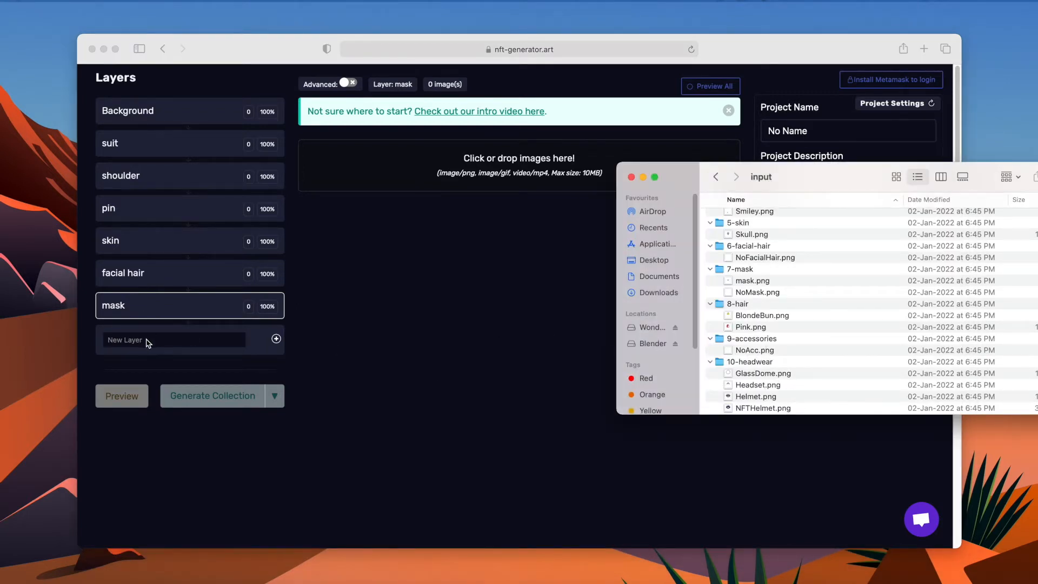
click(147, 340)
text(accessories)
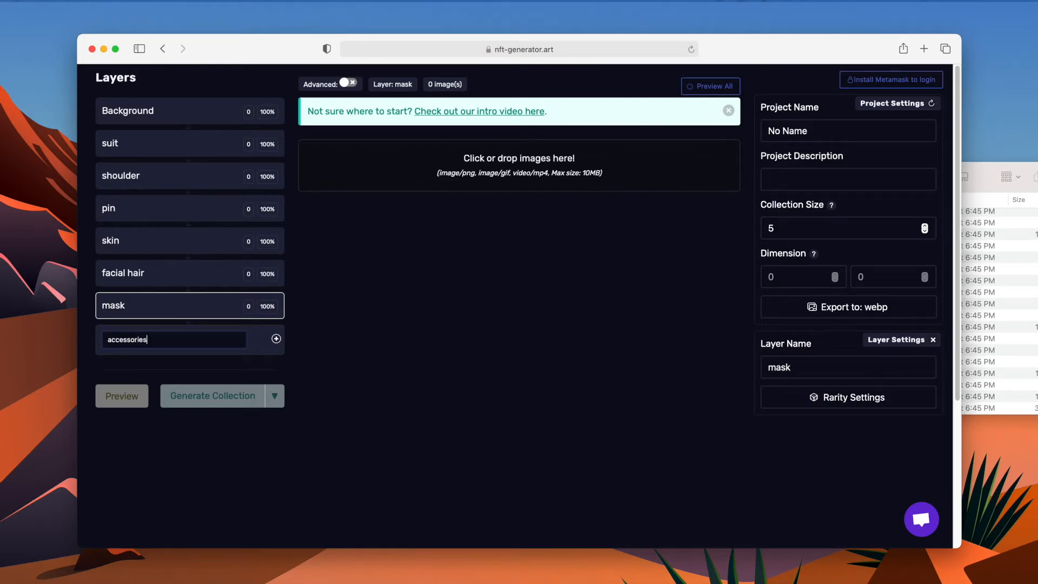
key(Return)
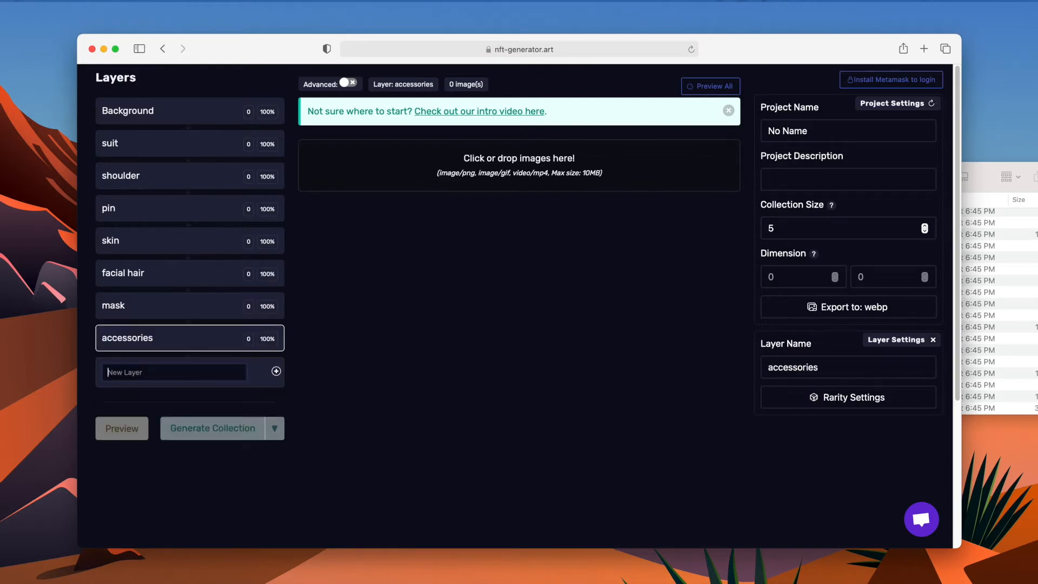
click(990, 190)
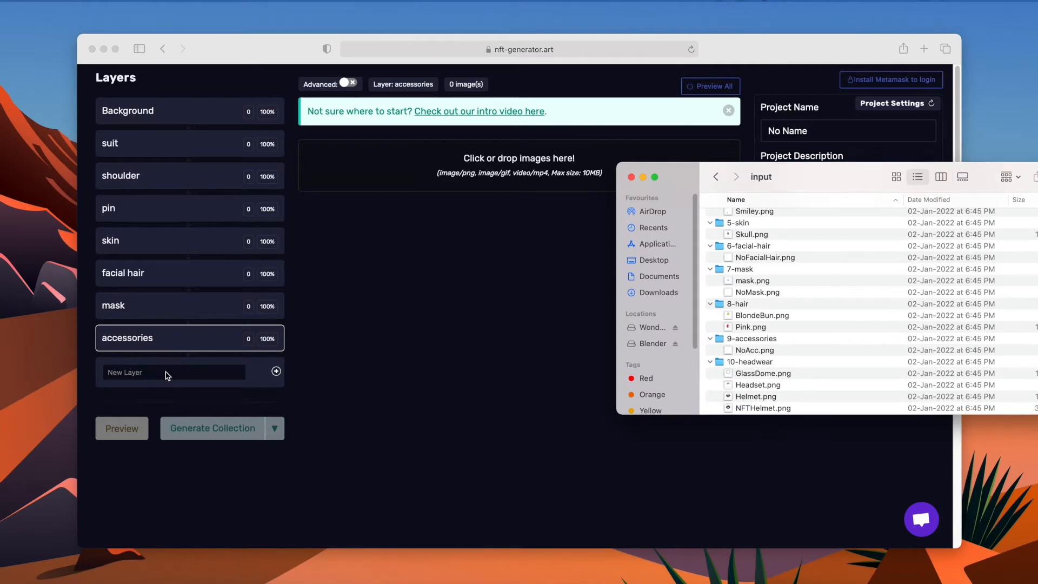
click(166, 373)
text(headwear)
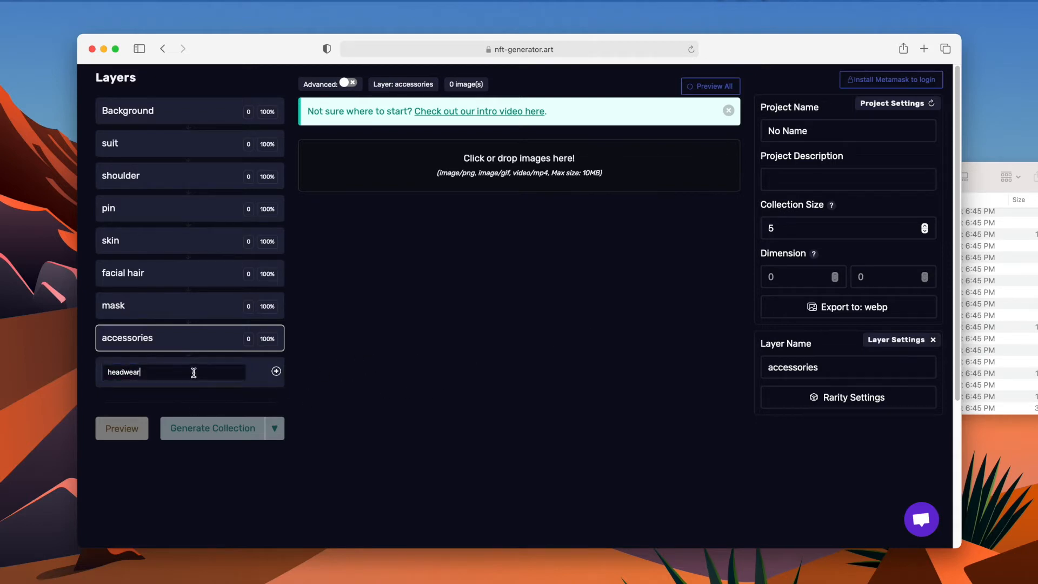
key(Return)
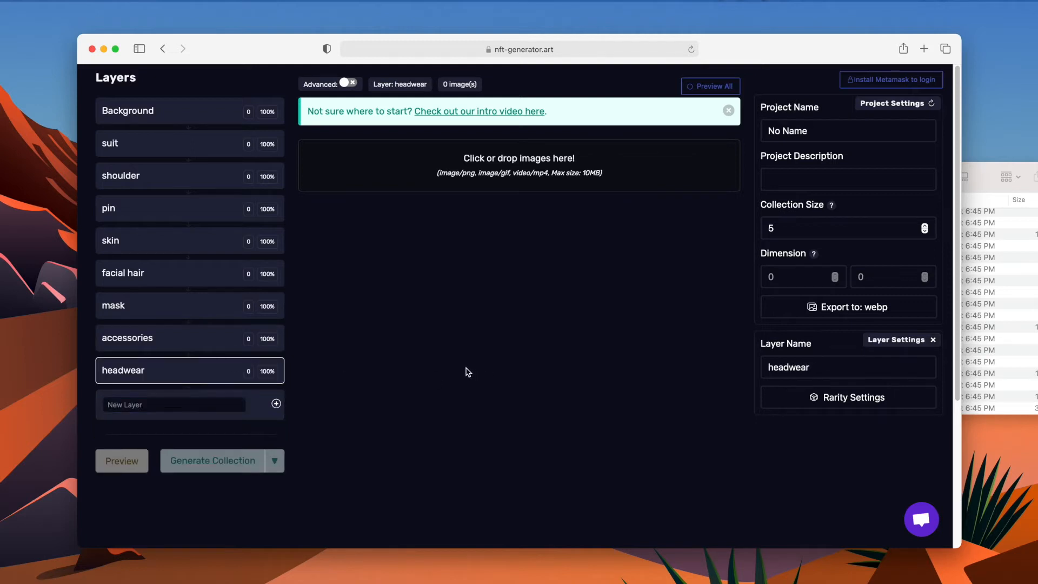
Upload the LightBlue and Orange images from the 1-background folder into the Background layer.
click(173, 127)
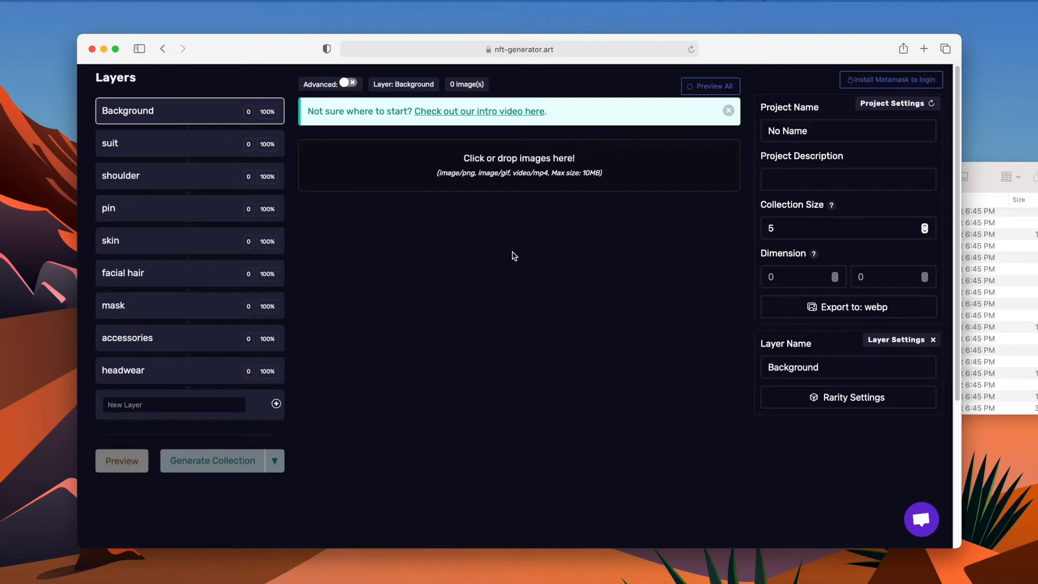
drag(726, 53, 618, 79)
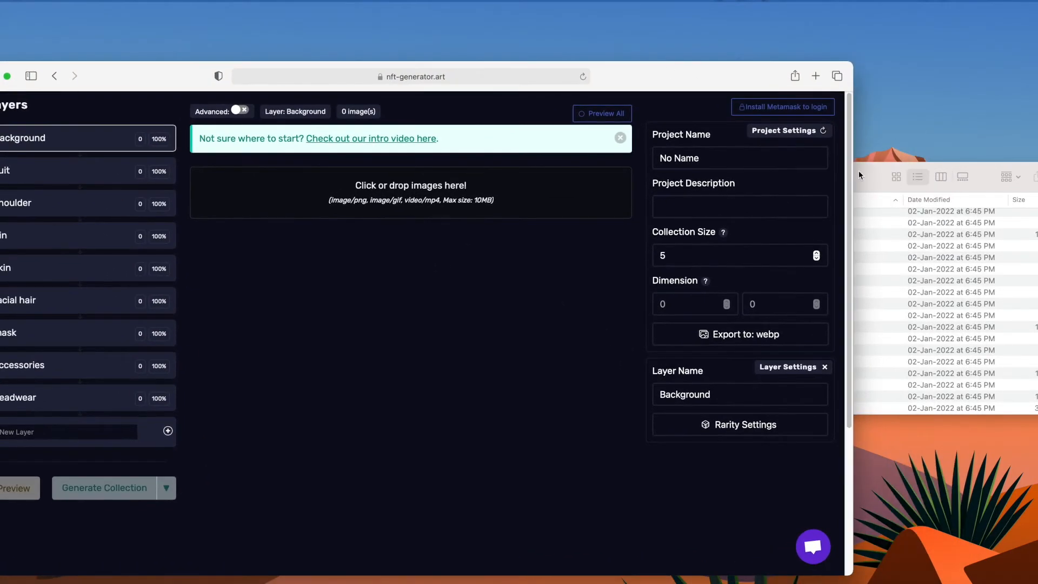
click(874, 187)
scroll(757, 238, up, 5)
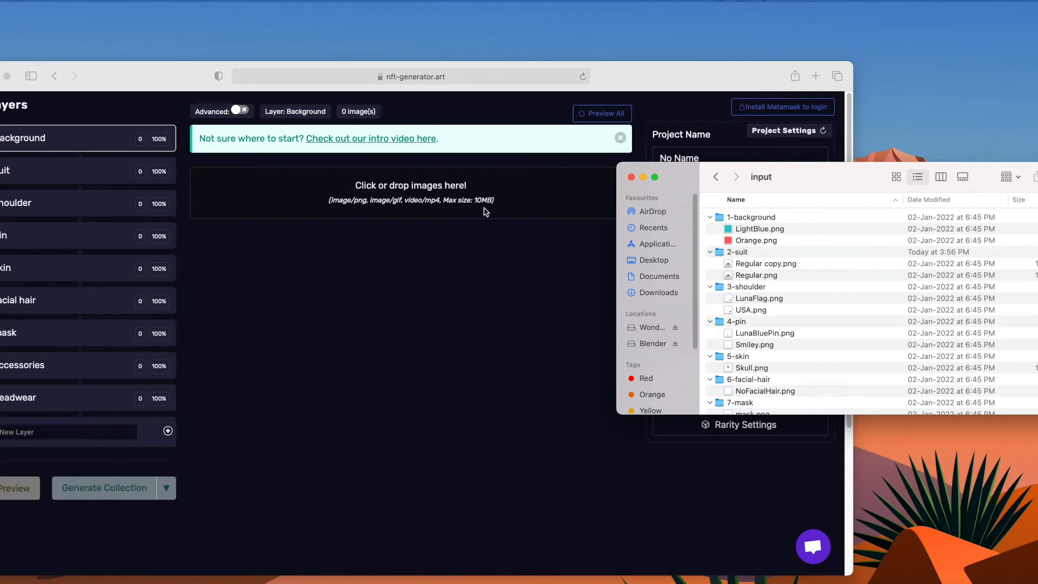
click(819, 229)
shift+click(816, 241)
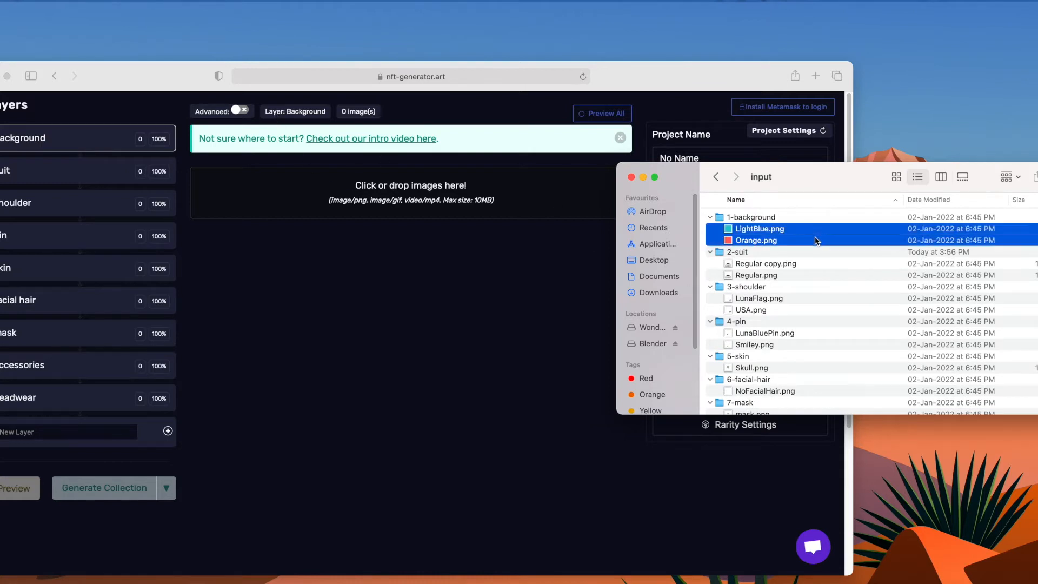
drag(816, 241, 486, 213)
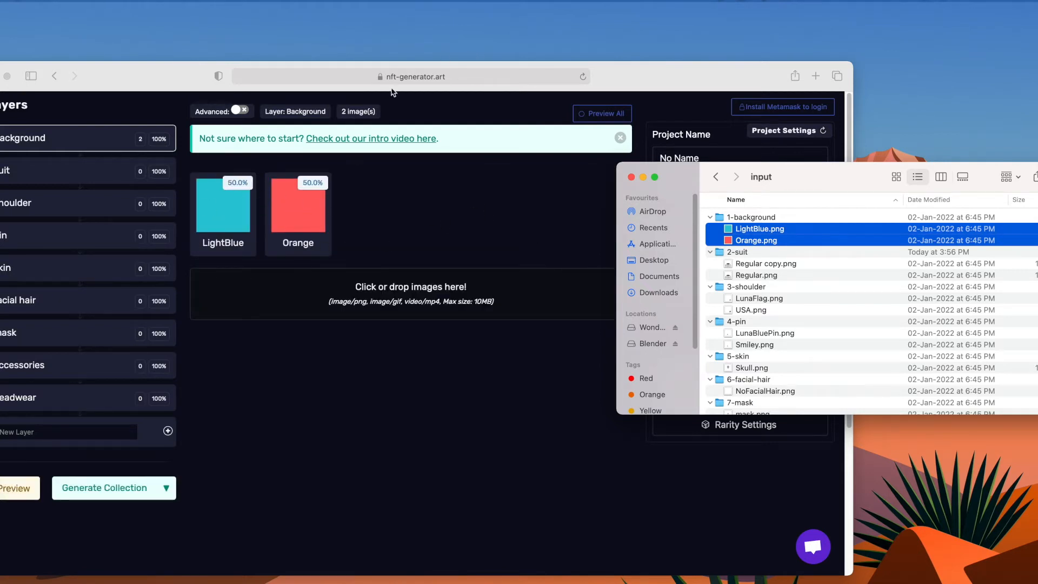
Upload the Regular copy and Regular images from the 2-suit folder into the suit layer.
drag(660, 86, 691, 65)
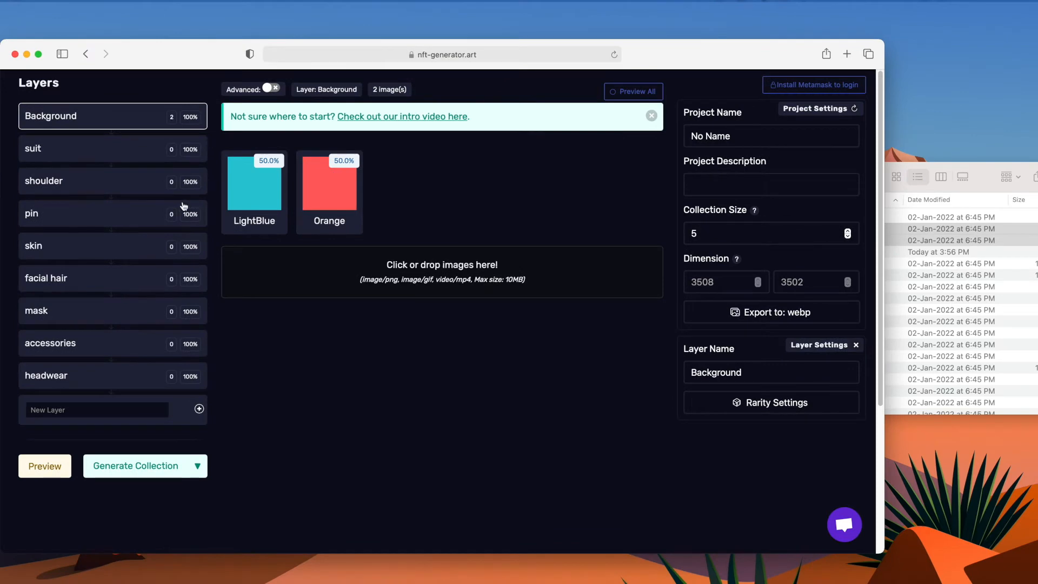
click(47, 149)
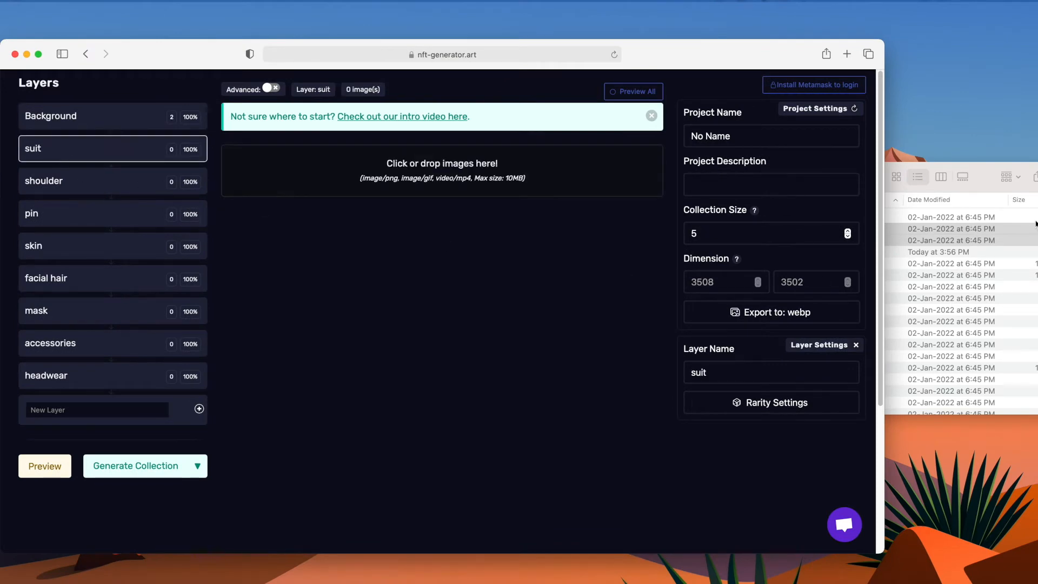
click(983, 180)
drag(757, 266, 466, 192)
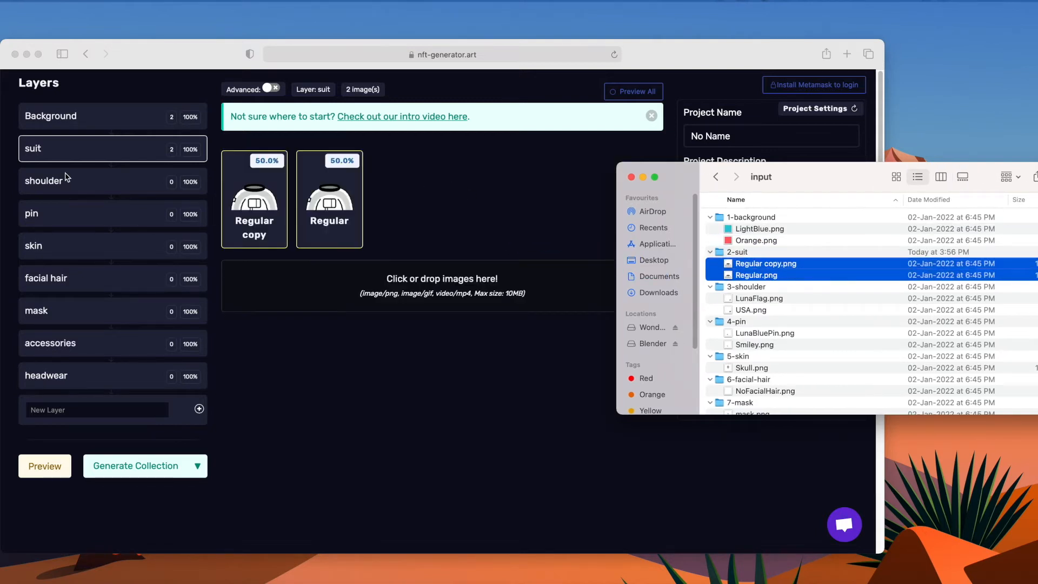
Upload the LunaFlag and USA images from the 3-shoulder folder into the shoulder layer.
click(64, 183)
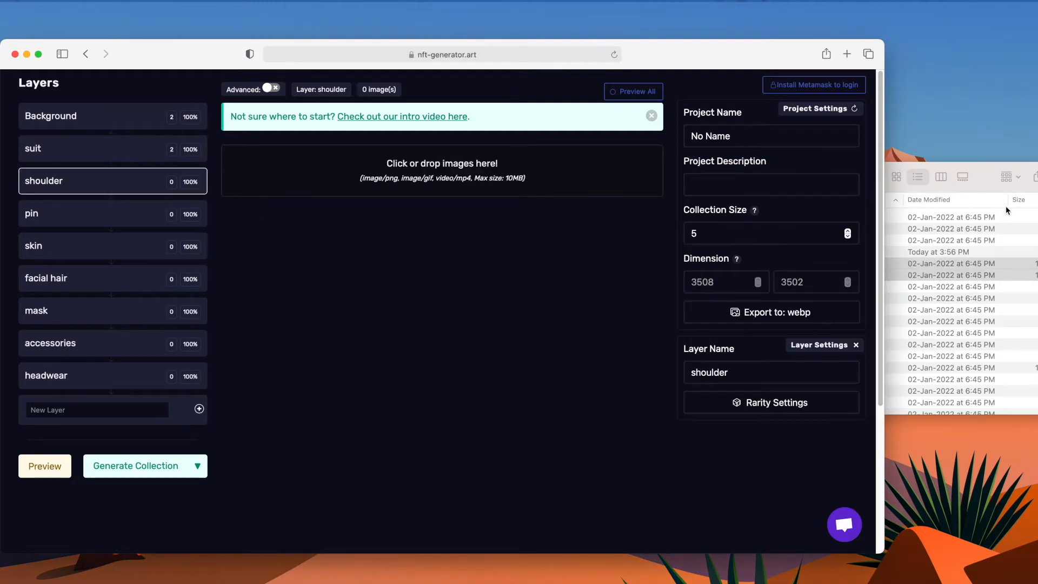
click(1007, 210)
click(781, 300)
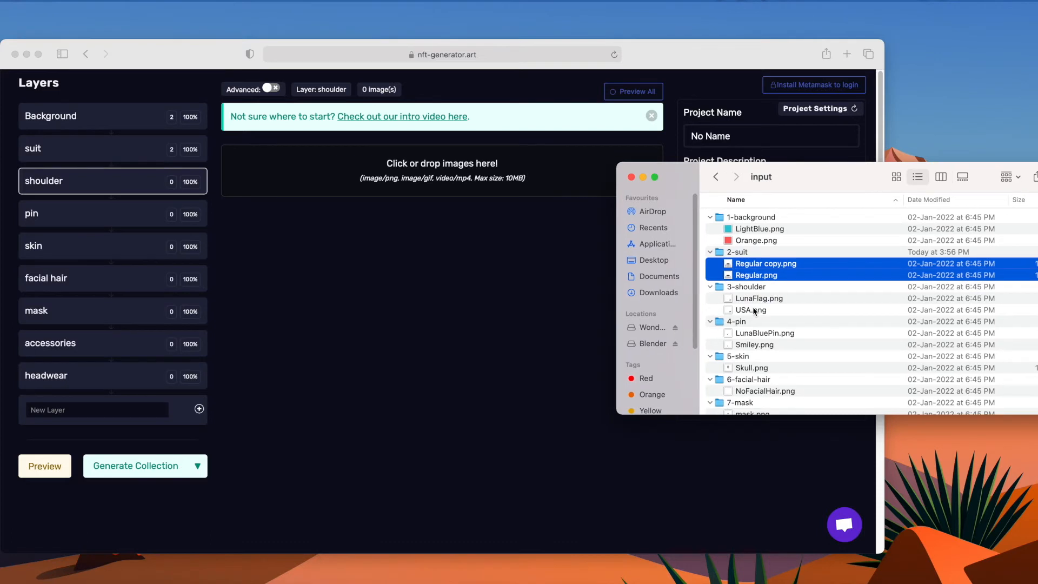
drag(754, 312, 757, 298)
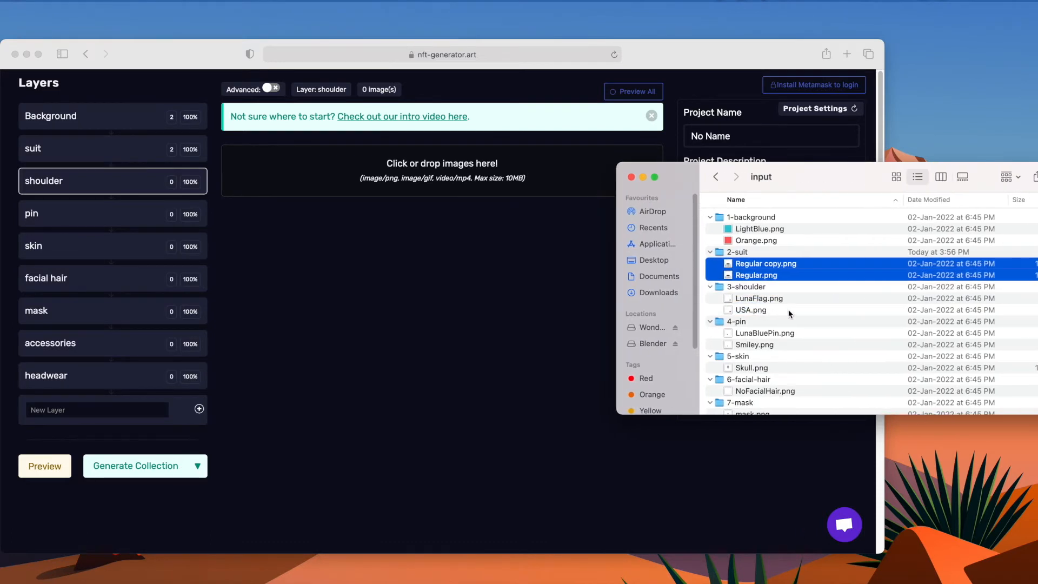
click(789, 312)
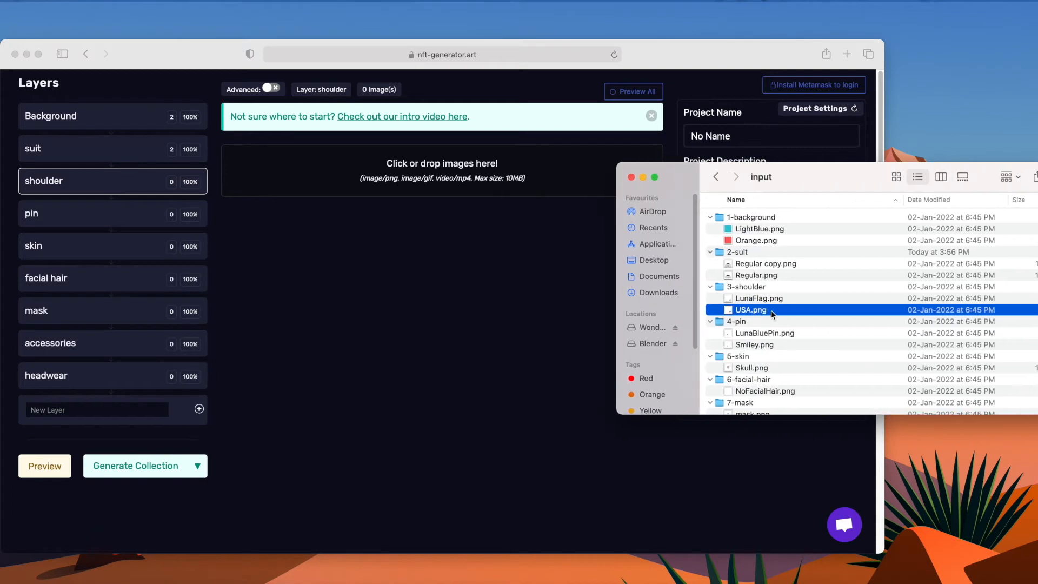
drag(779, 311, 481, 211)
drag(758, 300, 565, 185)
drag(749, 312, 498, 266)
click(87, 217)
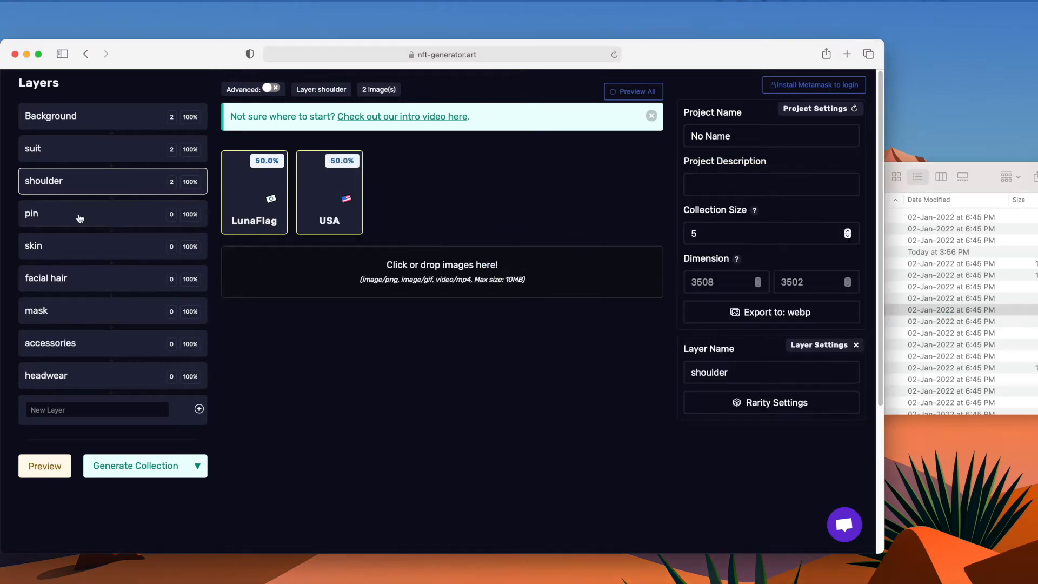
Upload the LunaBluePin and Smiley images from the 4-pin folder into the pin layer, dismissing a notification.
click(77, 216)
click(898, 226)
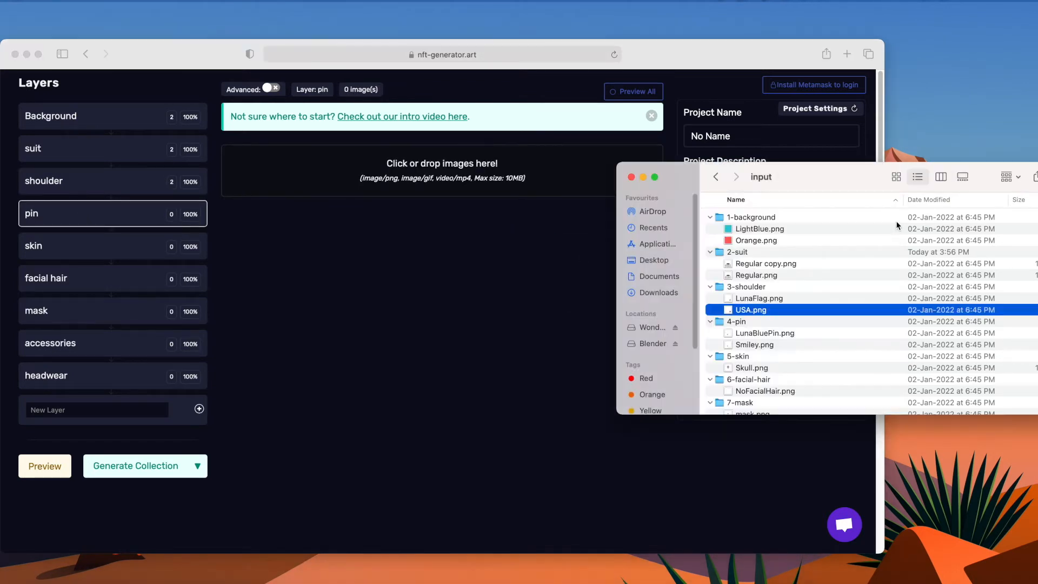
click(757, 336)
drag(757, 336, 459, 190)
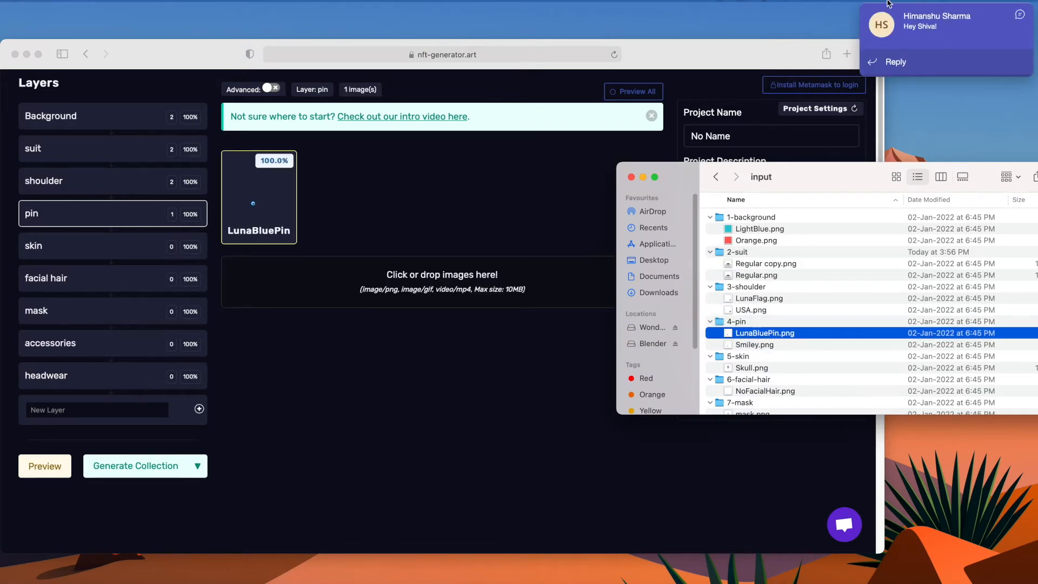
click(1020, 16)
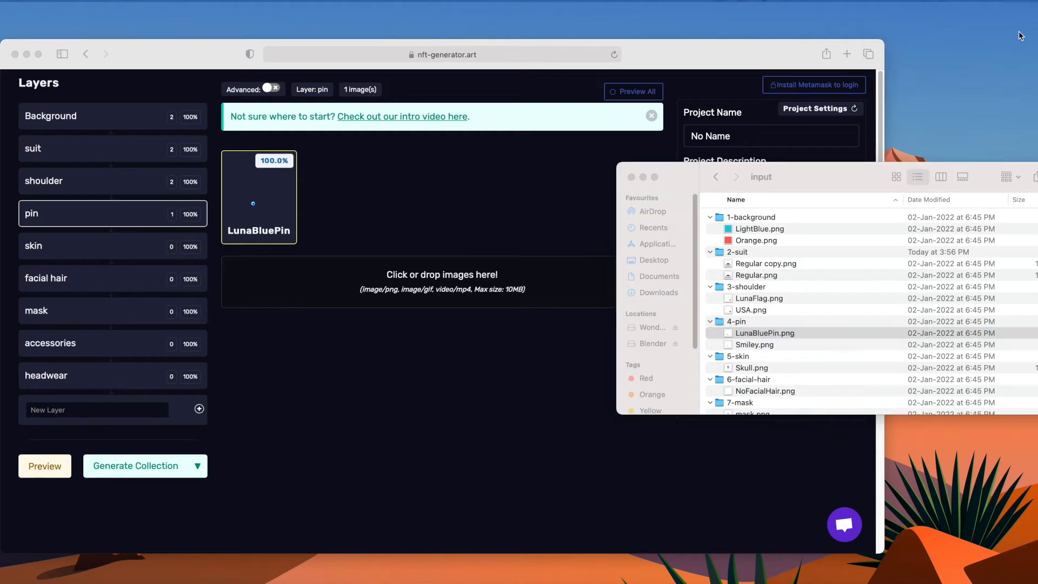
drag(738, 348, 424, 218)
drag(759, 346, 454, 299)
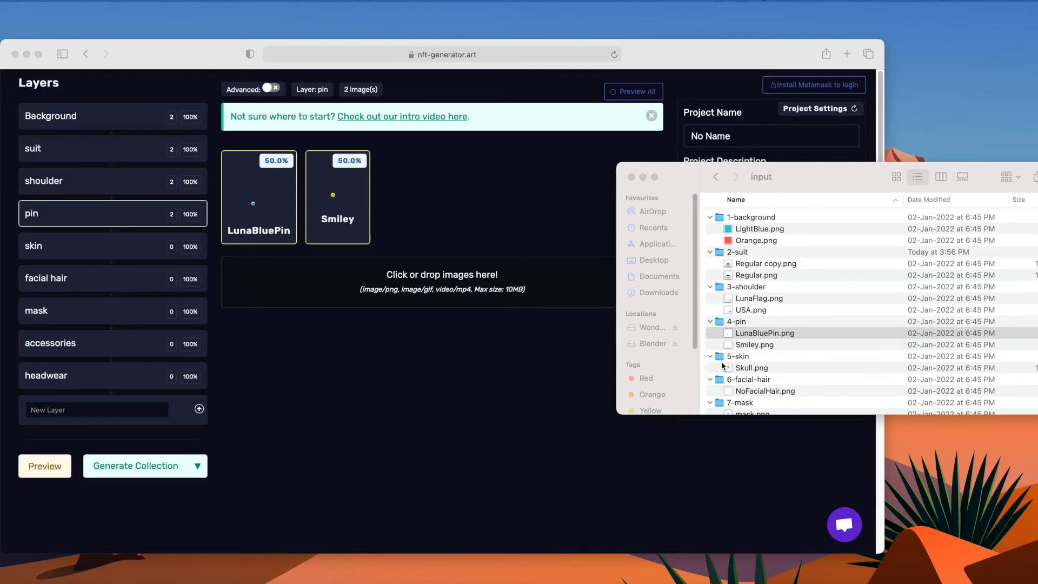
Upload the Skull image from the 5-skin folder into the skin layer.
click(87, 256)
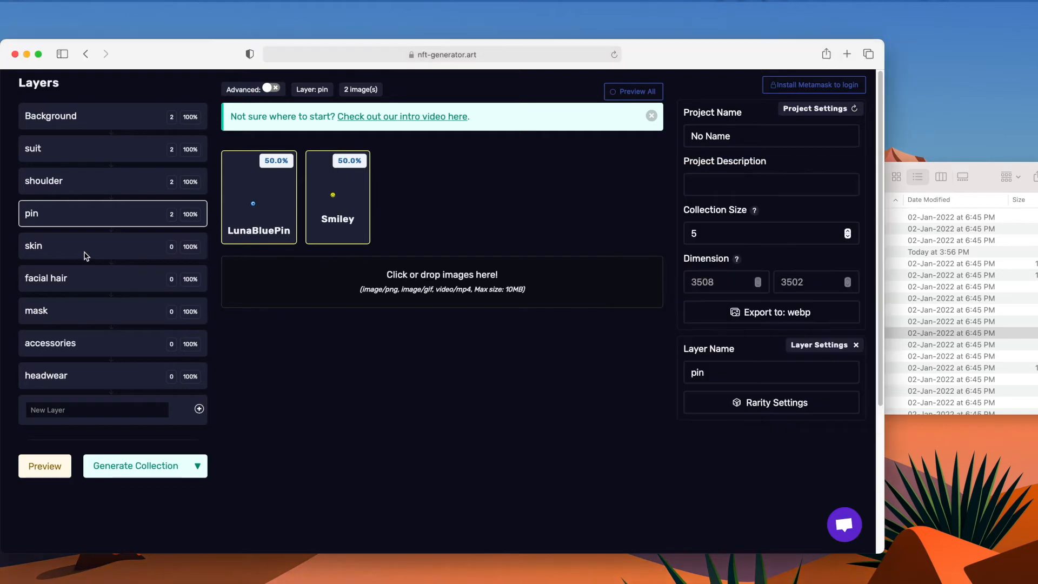
click(86, 254)
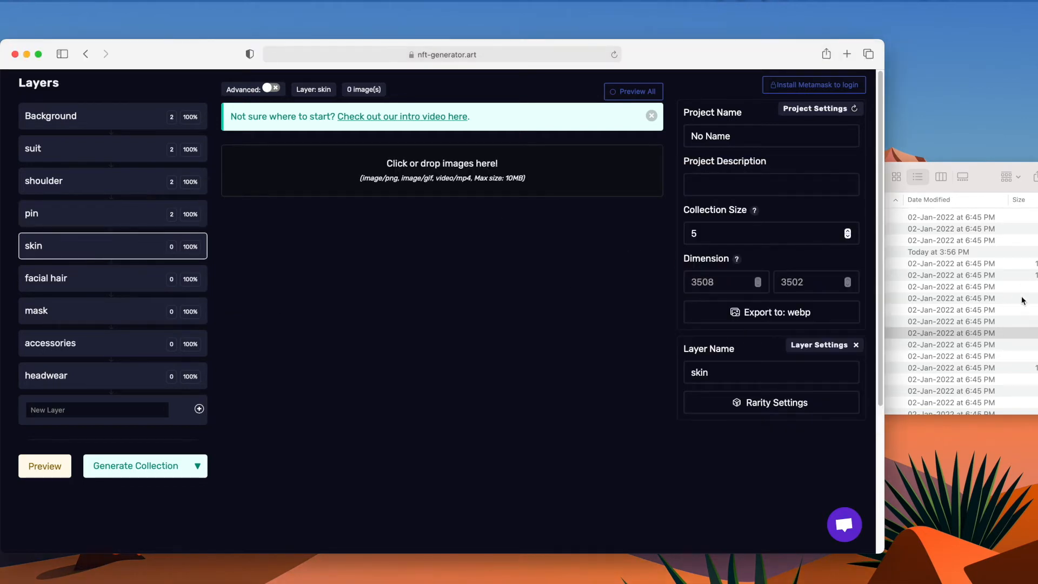
click(978, 198)
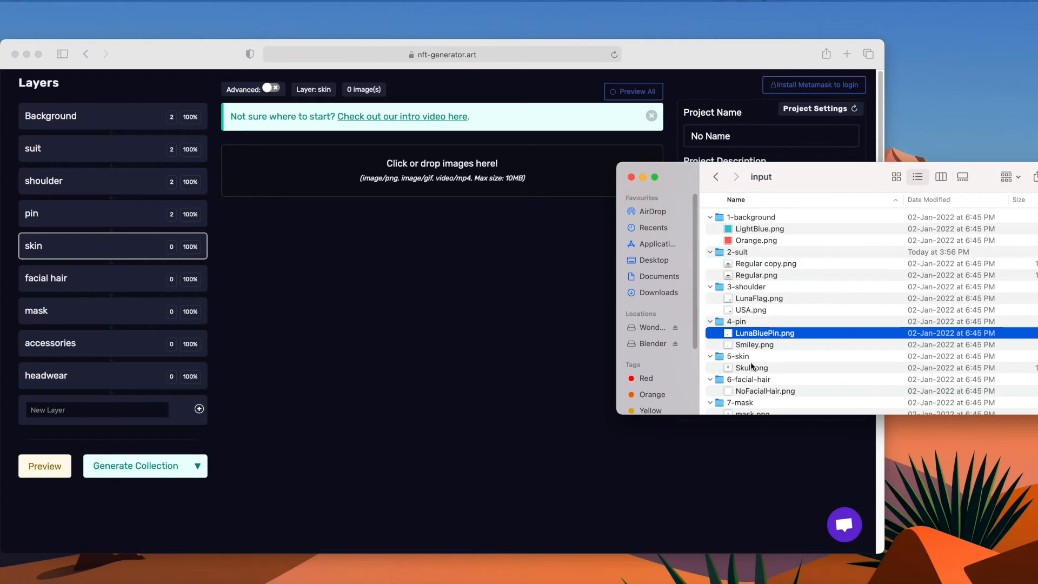
drag(753, 369, 455, 231)
Upload the NoFacialHair image from the 6-facial-hair folder into the facial hair layer.
scroll(766, 394, down, 1)
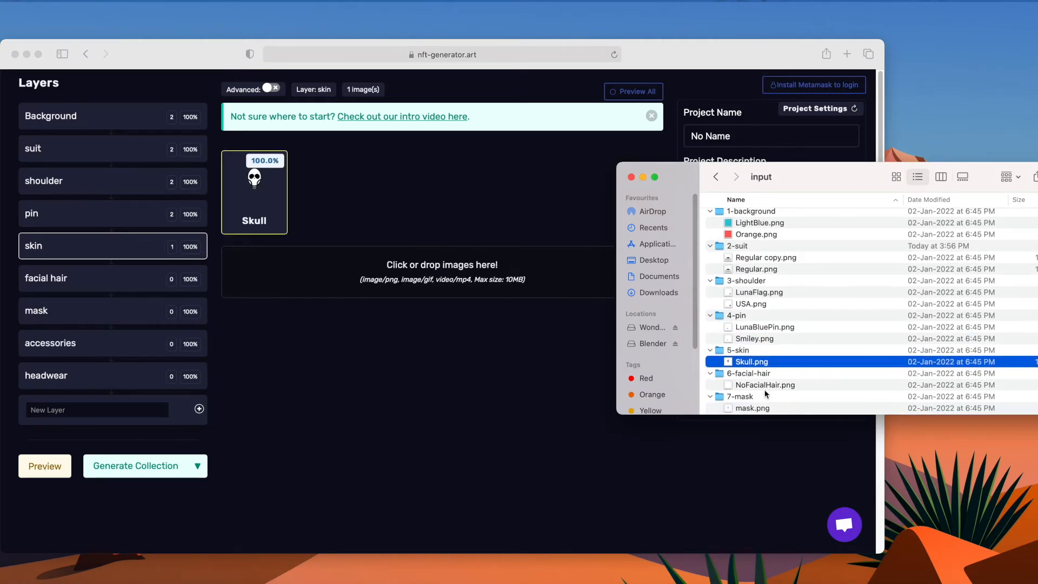
click(54, 278)
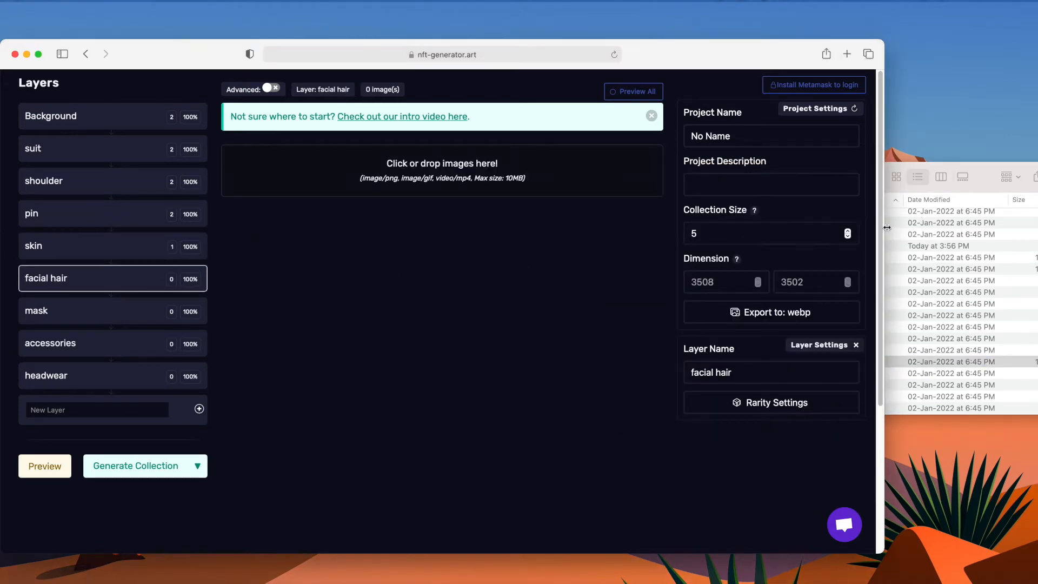
click(900, 224)
drag(750, 388, 385, 192)
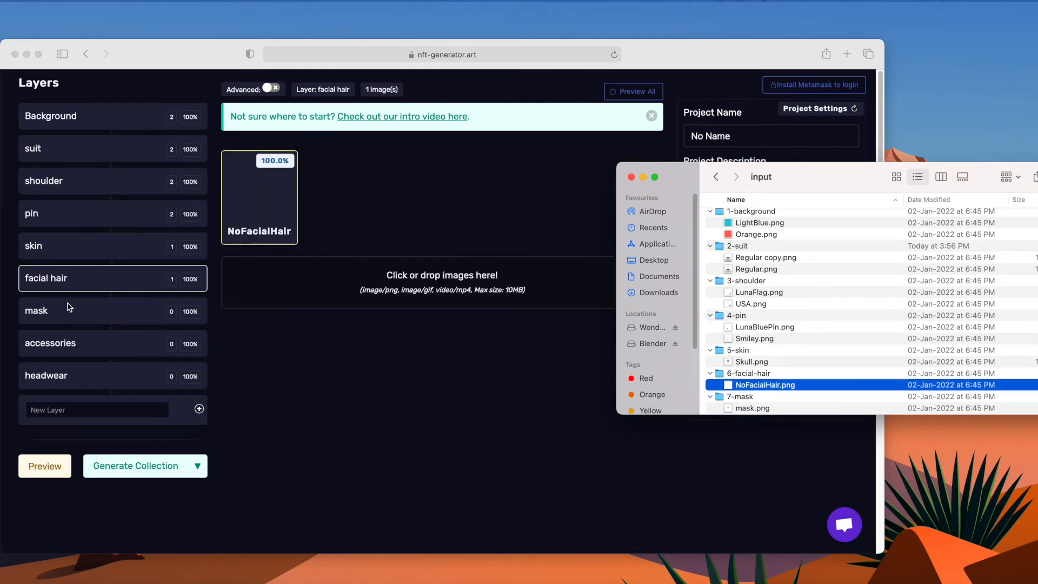
Upload the mask and NoMask images from the 7-mask folder into the mask layer.
click(71, 316)
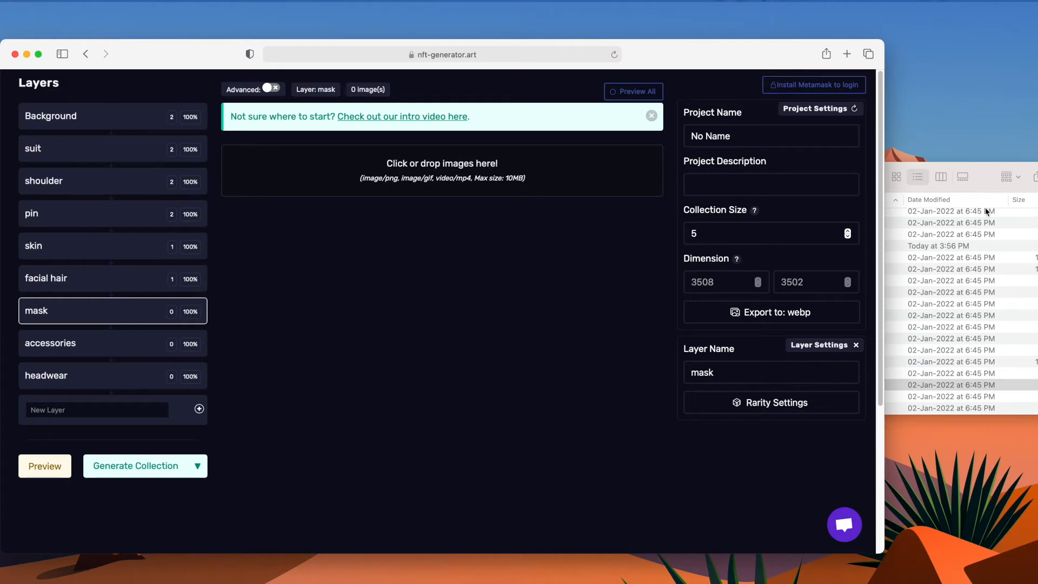
click(983, 192)
scroll(757, 381, down, 3)
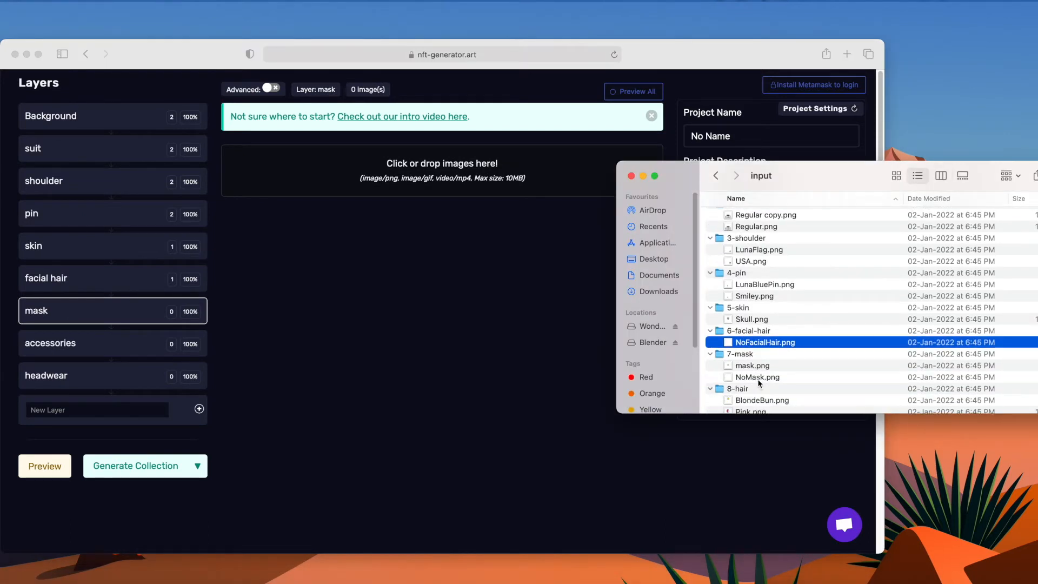
drag(756, 366, 495, 190)
drag(751, 380, 470, 261)
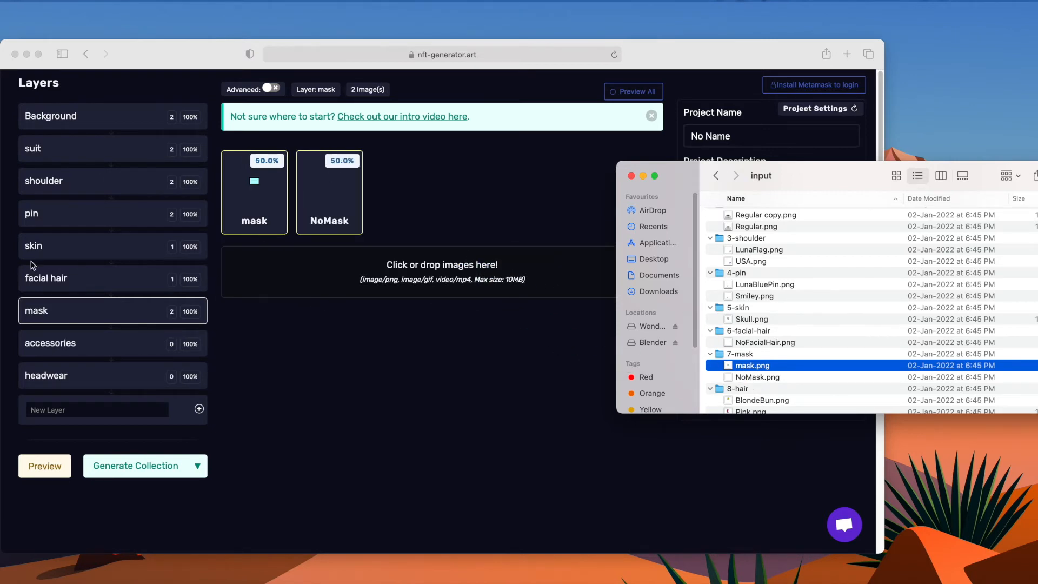
Upload the BlondeBun and Pink images from the 8-hair folder into the accessories layer.
click(64, 345)
click(63, 345)
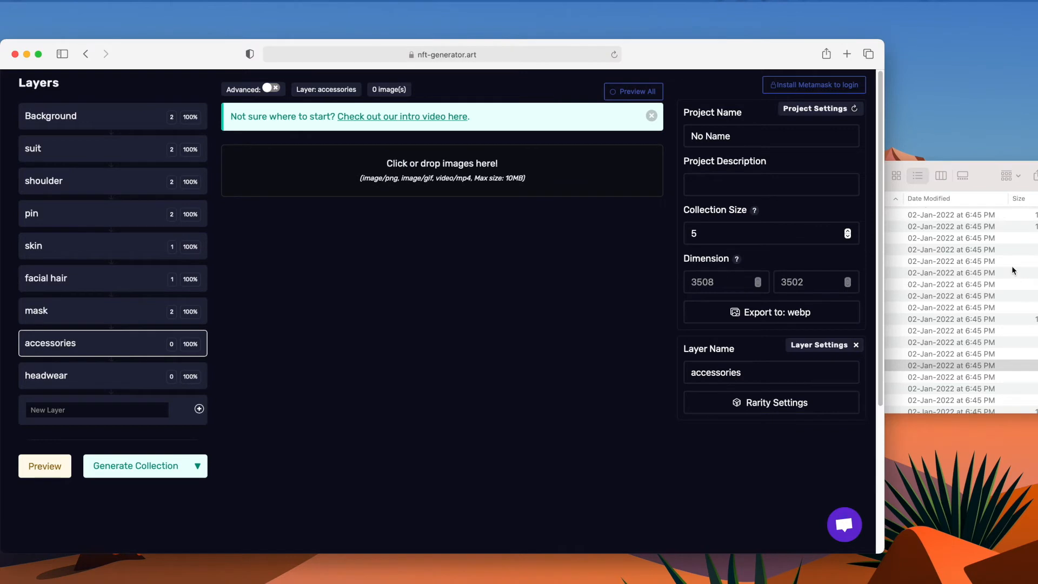
click(985, 184)
scroll(786, 365, down, 2)
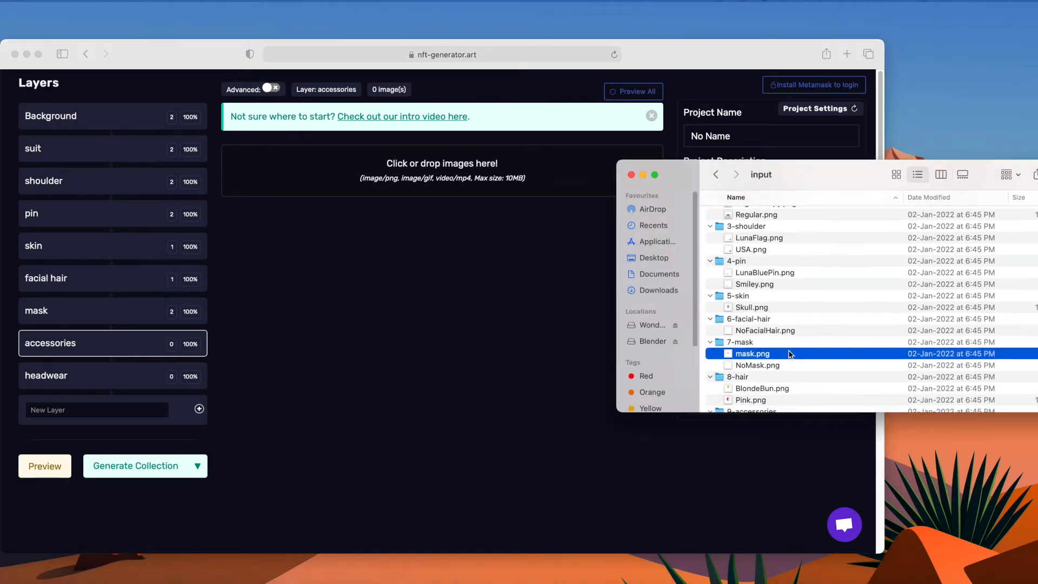
click(749, 380)
drag(749, 380, 442, 165)
drag(756, 396, 485, 285)
scroll(937, 336, down, 5)
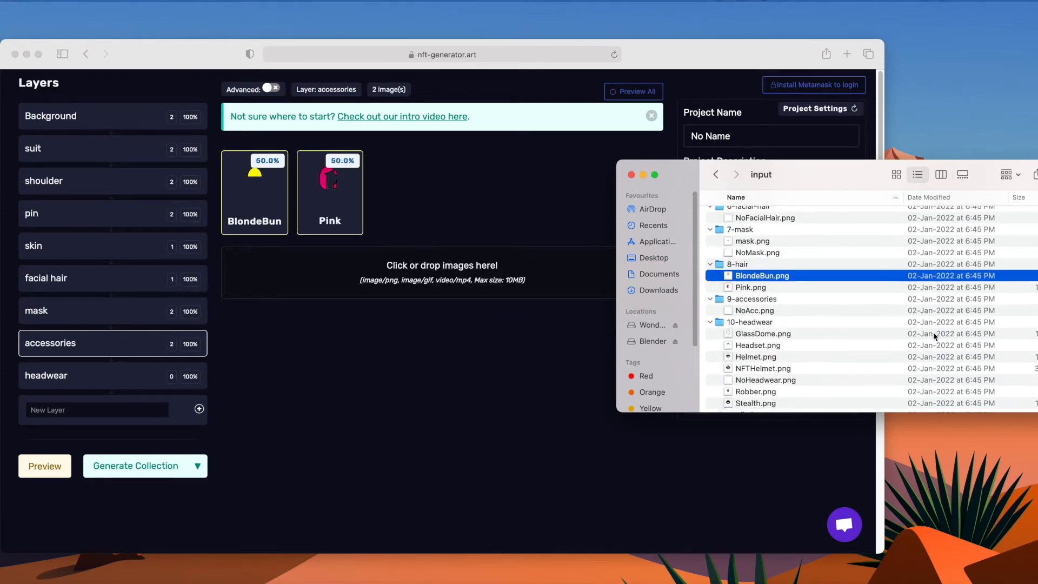
scroll(936, 337, down, 1)
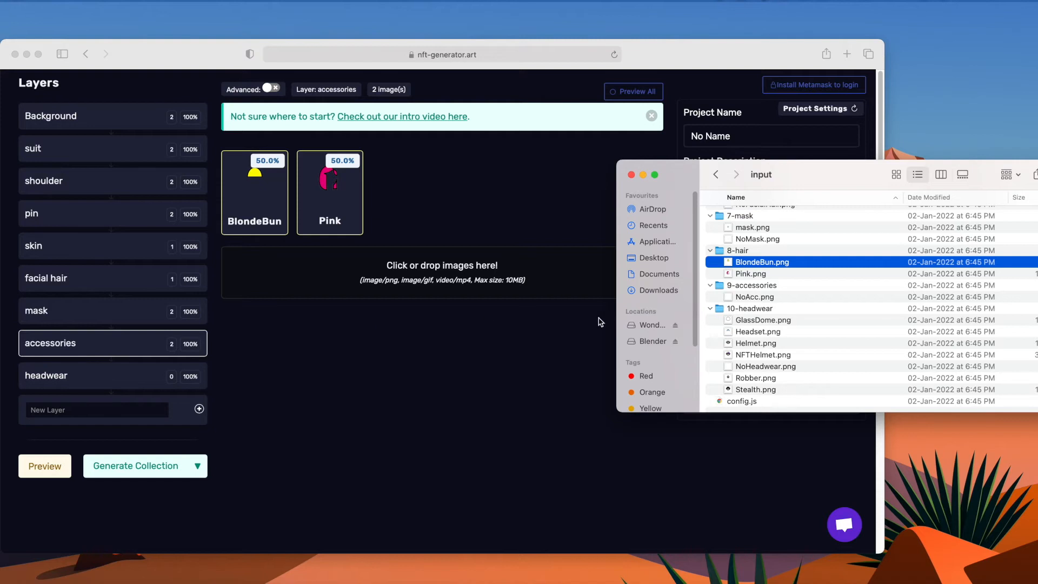
Upload the GlassDome, Headset, Helmet, NFTHelmet, NoHeadwear, Robber and Stealth images from the 10-headwear folder into the headwear layer.
click(95, 377)
click(93, 375)
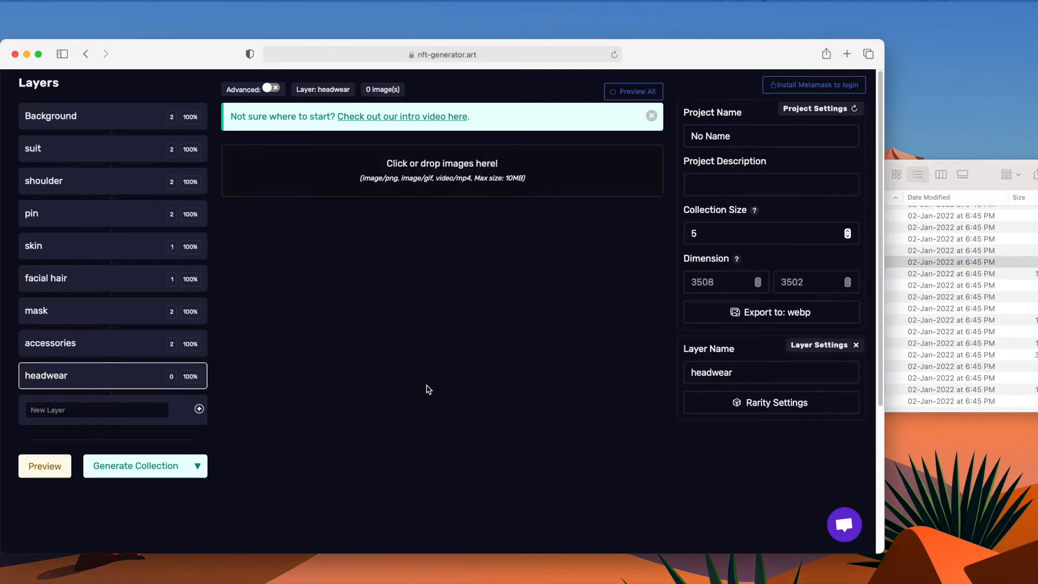
click(985, 194)
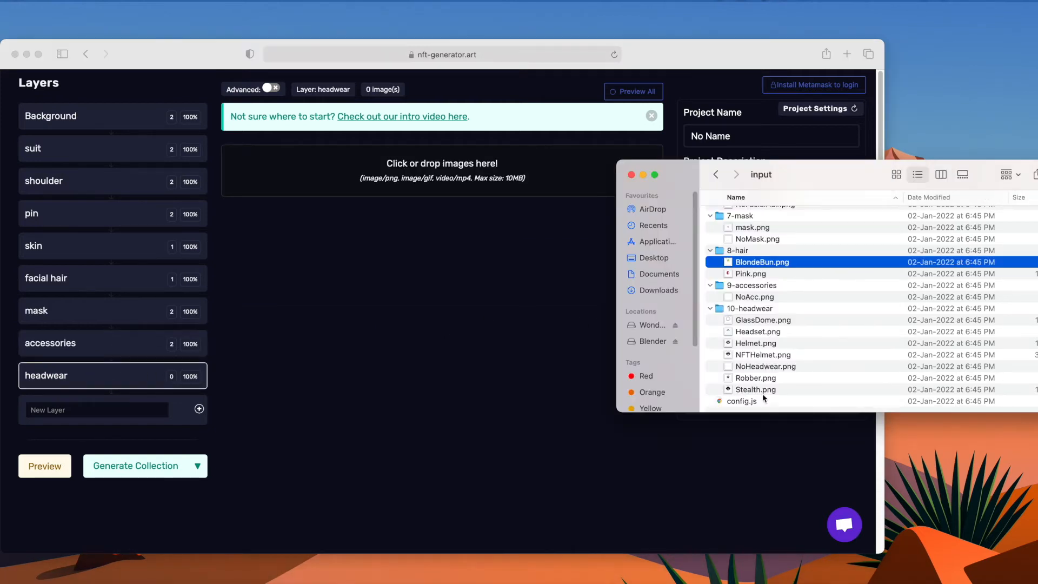
mouse_move(772, 395)
mouse_down()
mouse_move(774, 373)
mouse_move(772, 398)
mouse_up()
click(798, 325)
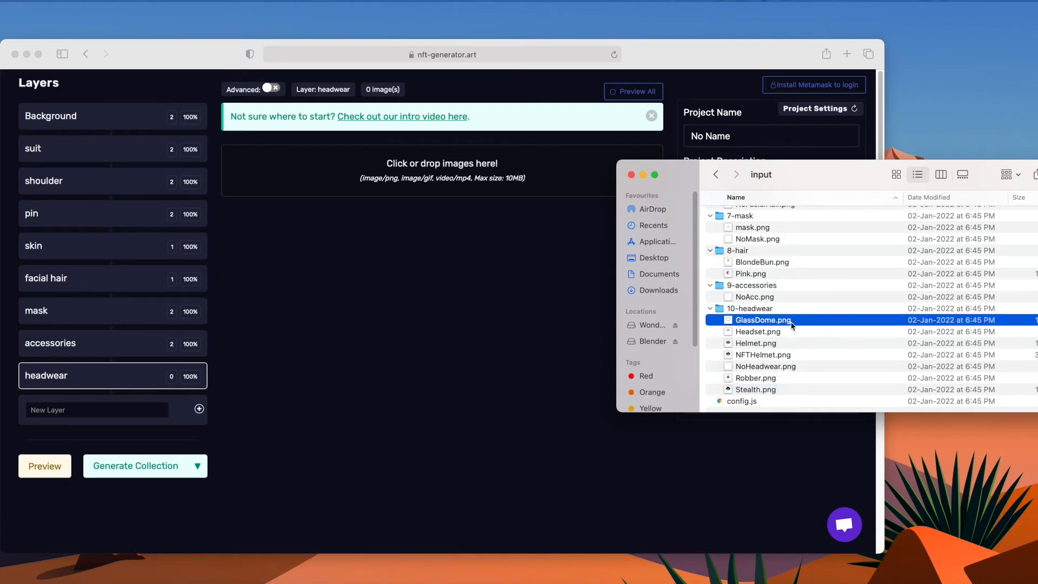
key(shift+Down)
key(shift+Down)
key(shift+Down)
key(shift+Down)
key(shift+Down)
key(shift+Down)
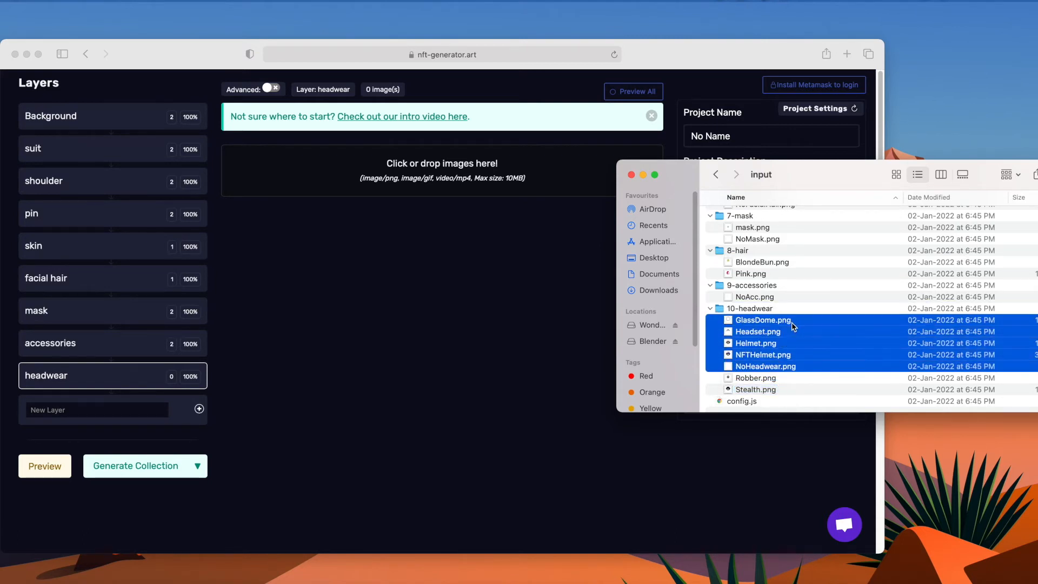
drag(785, 355, 489, 233)
click(468, 323)
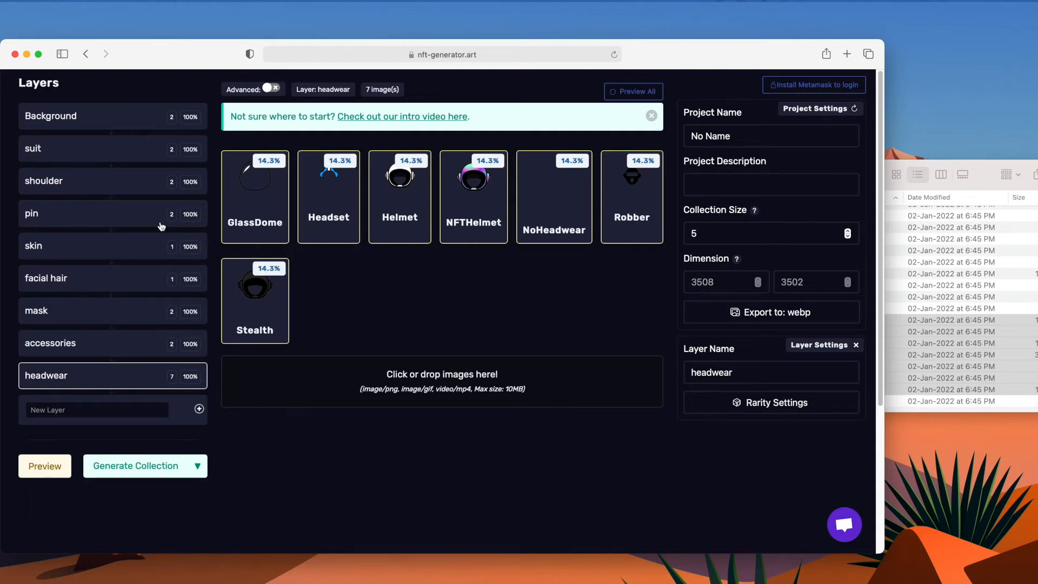
Preview a random generated NFT twice, closing each preview.
click(37, 55)
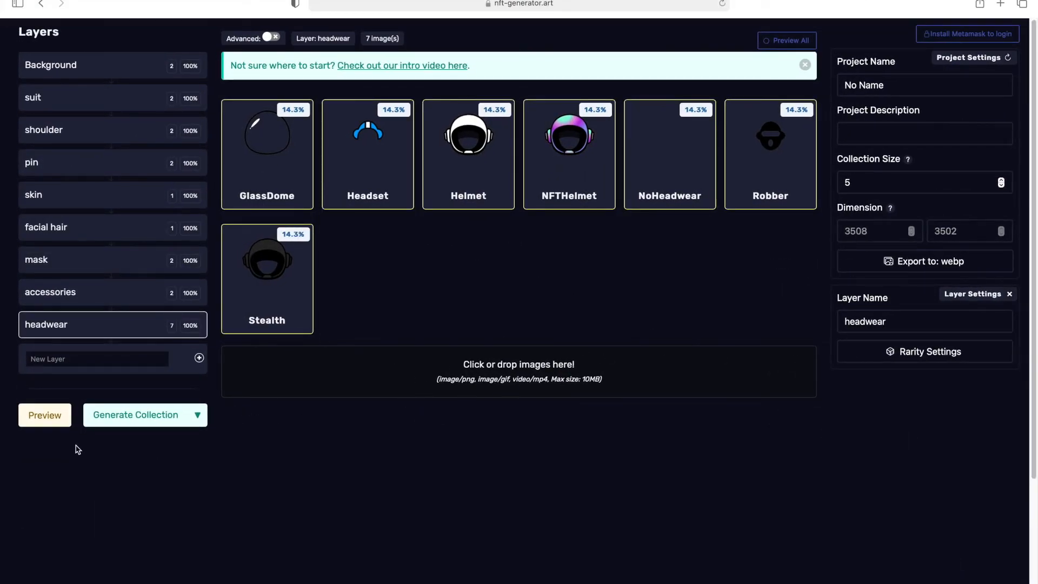
click(41, 421)
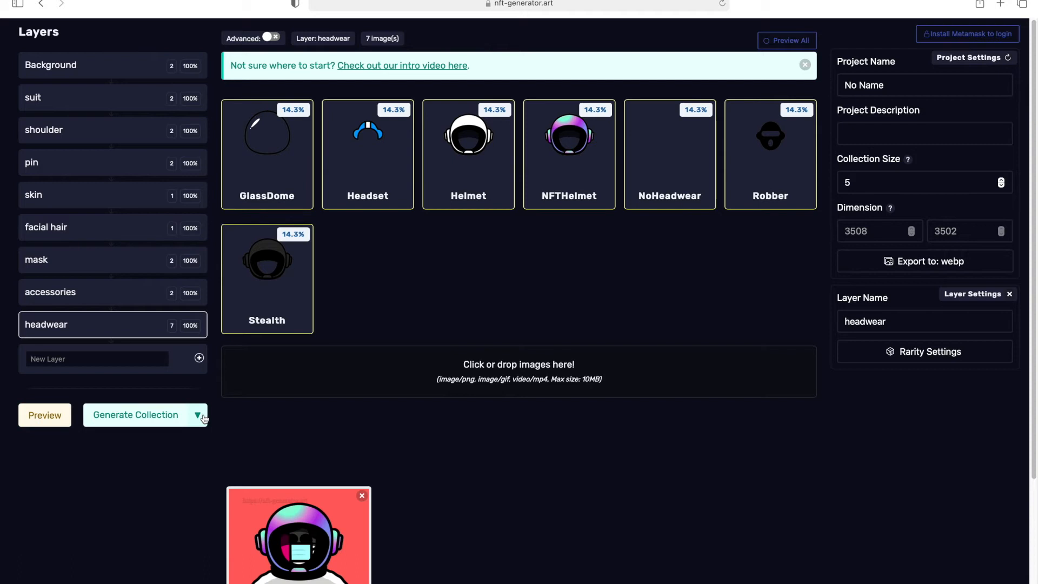
scroll(300, 545, down, 1)
scroll(299, 547, up, 1)
click(363, 496)
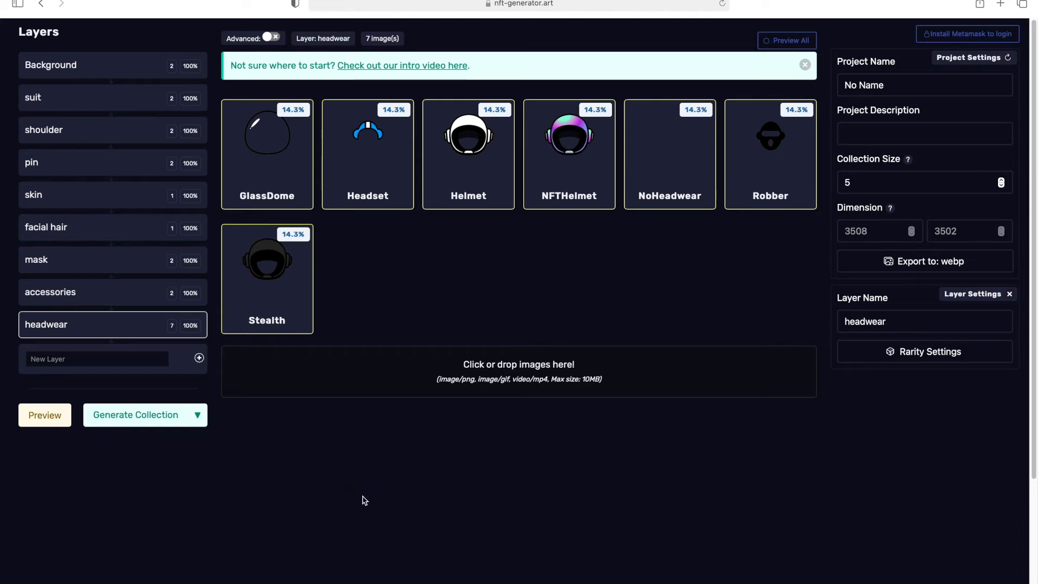
click(64, 418)
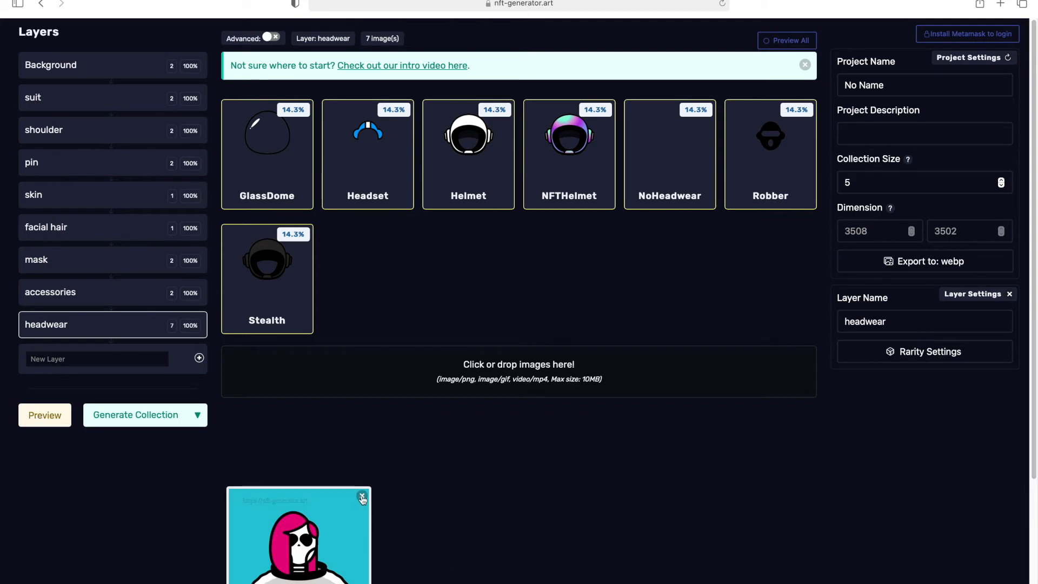
click(362, 496)
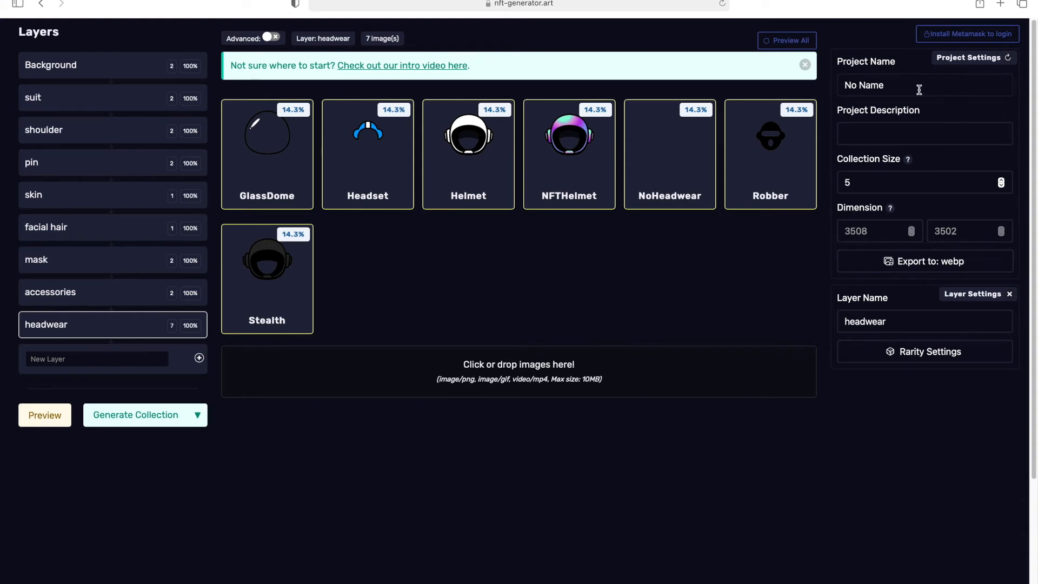
Name the project test and give it the description test demo.
drag(917, 85, 848, 85)
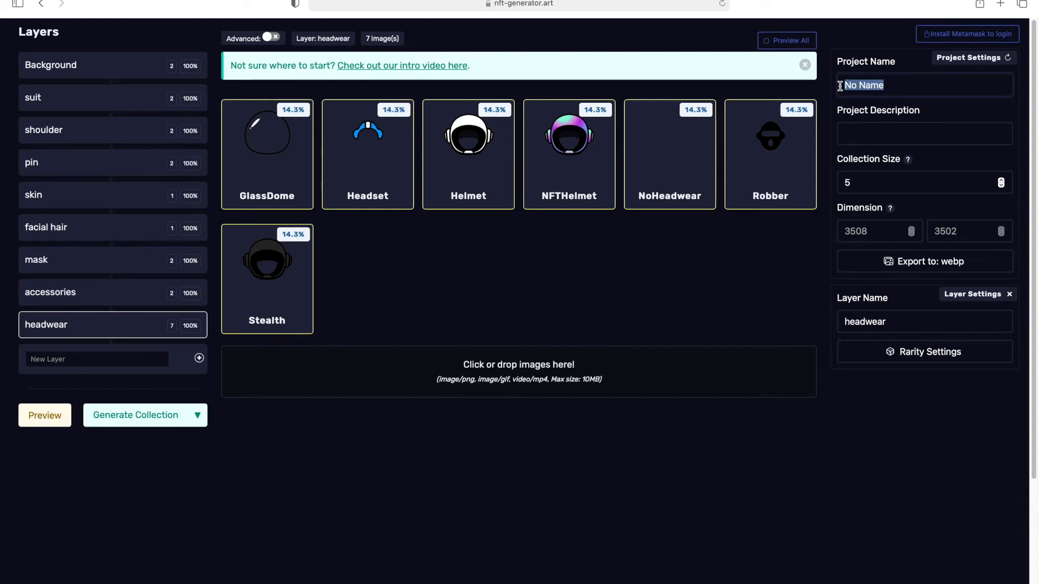
key(BackSpace)
text(test)
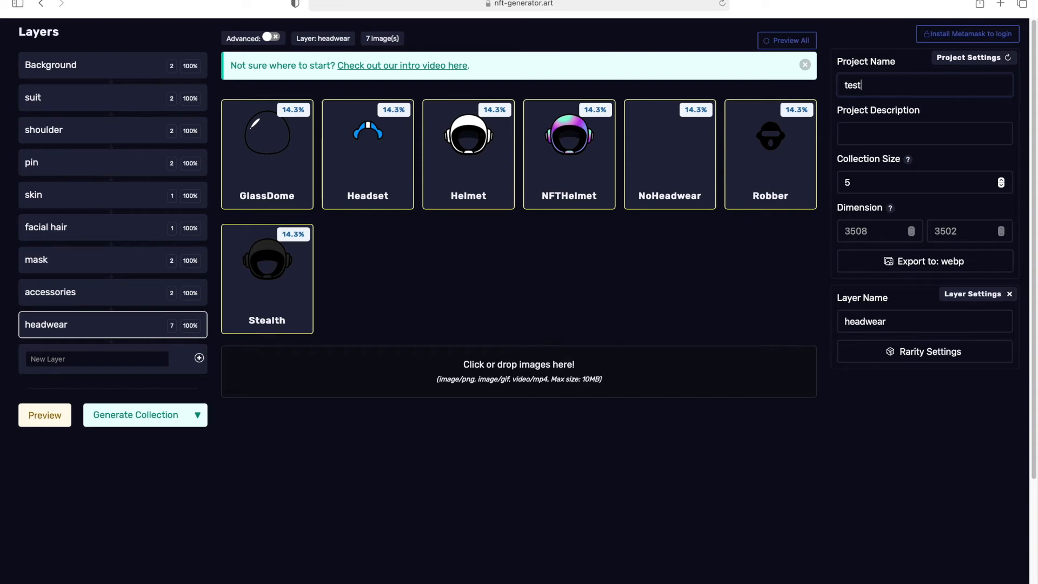
click(860, 136)
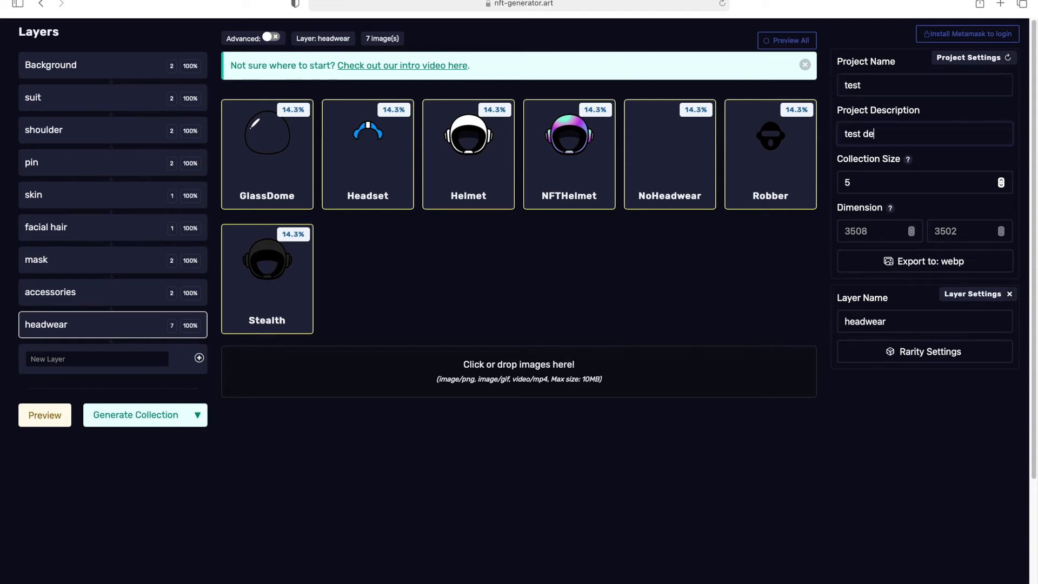
Set the collection size to 08.
click(884, 183)
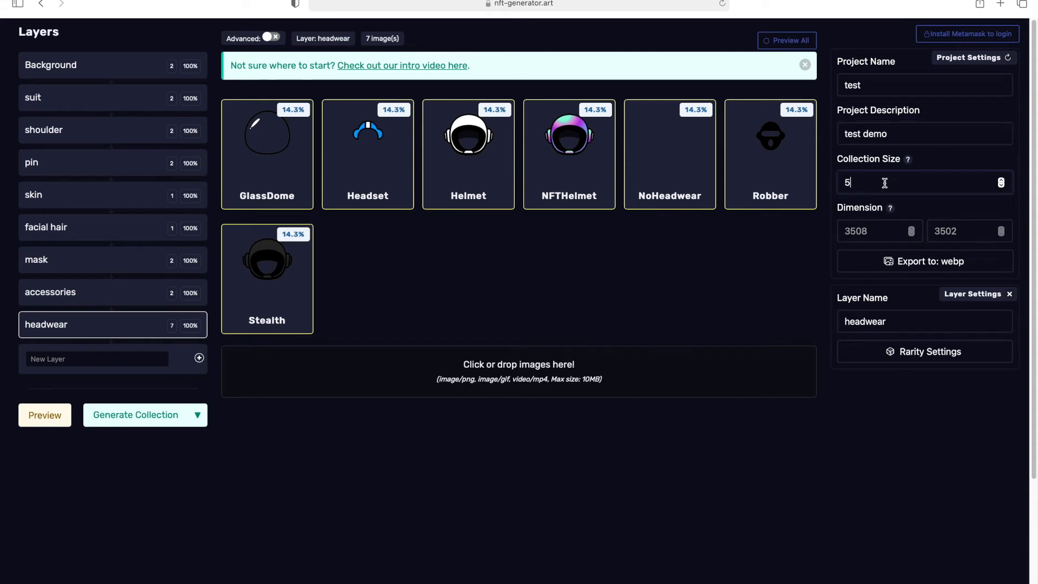
key(BackSpace)
text(8)
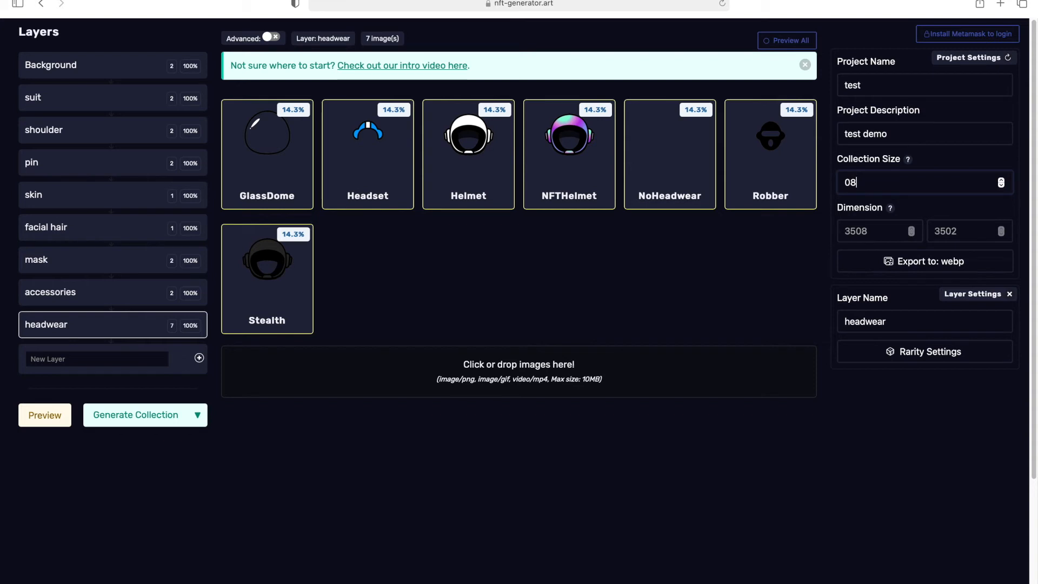
Change the export format to Png.
click(881, 232)
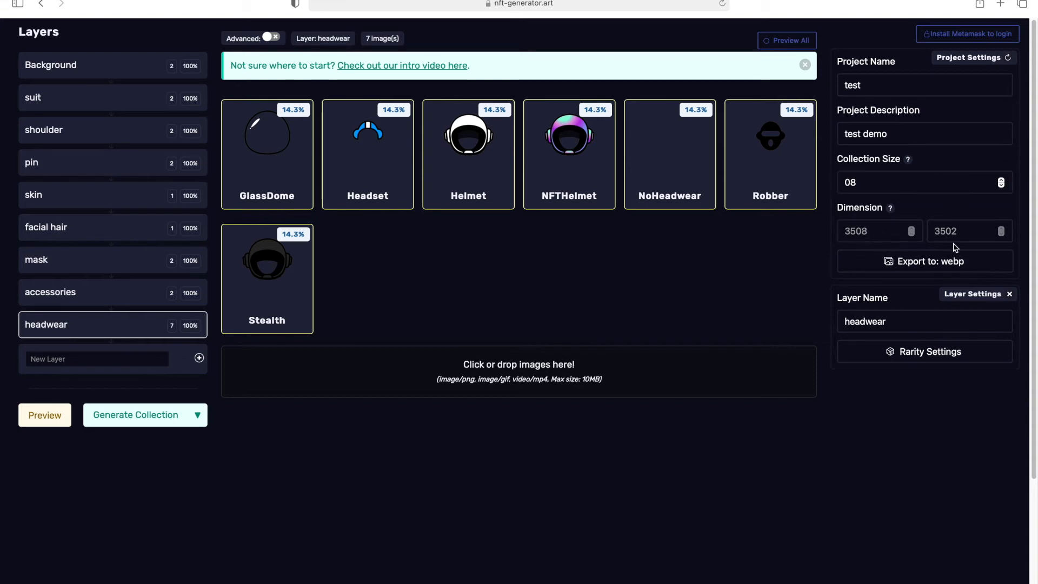
click(973, 265)
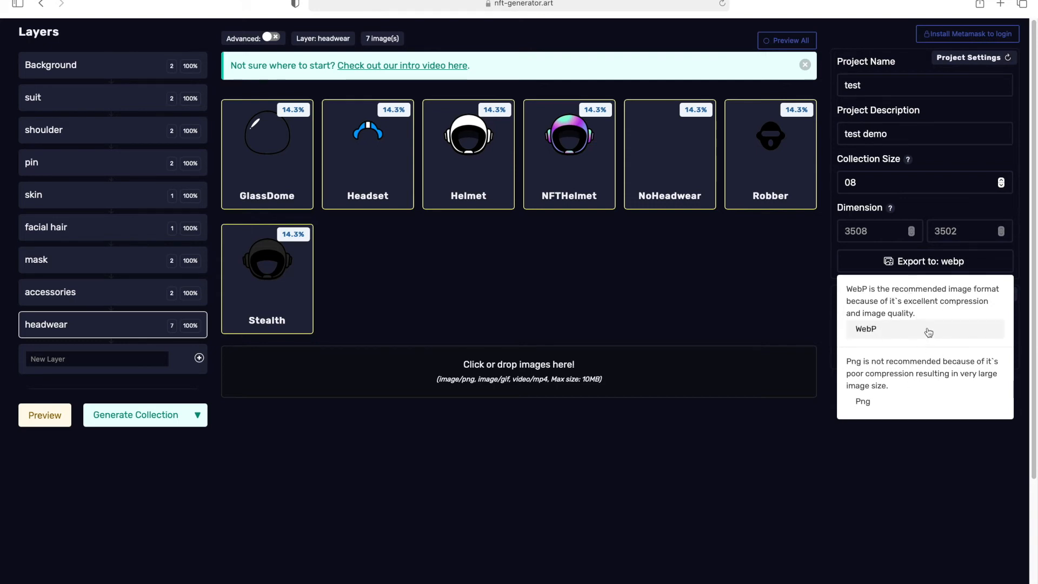
click(913, 407)
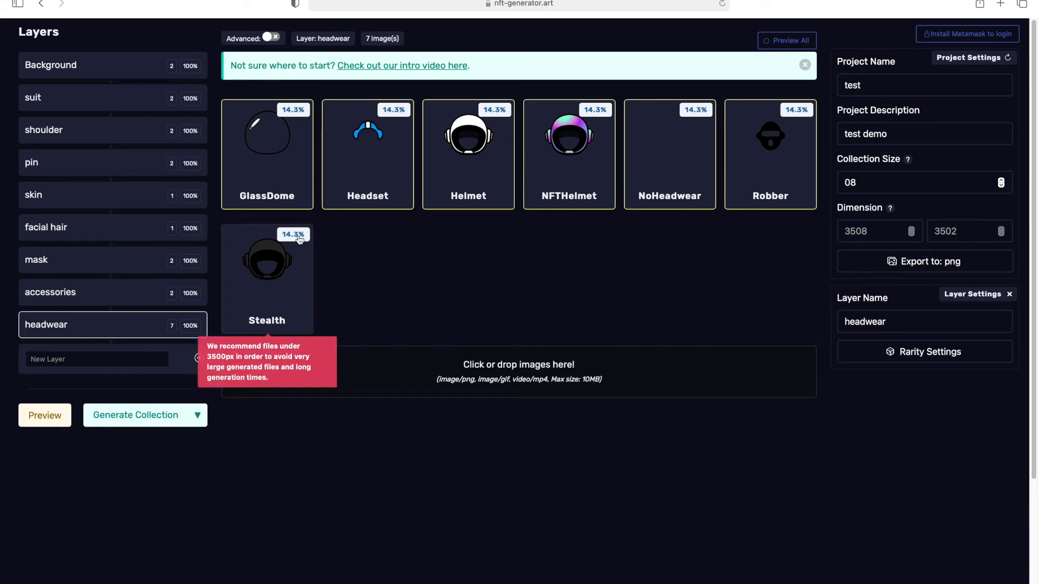
Inspect the GlassDome image's file settings and the Advanced node view of the layers.
click(294, 110)
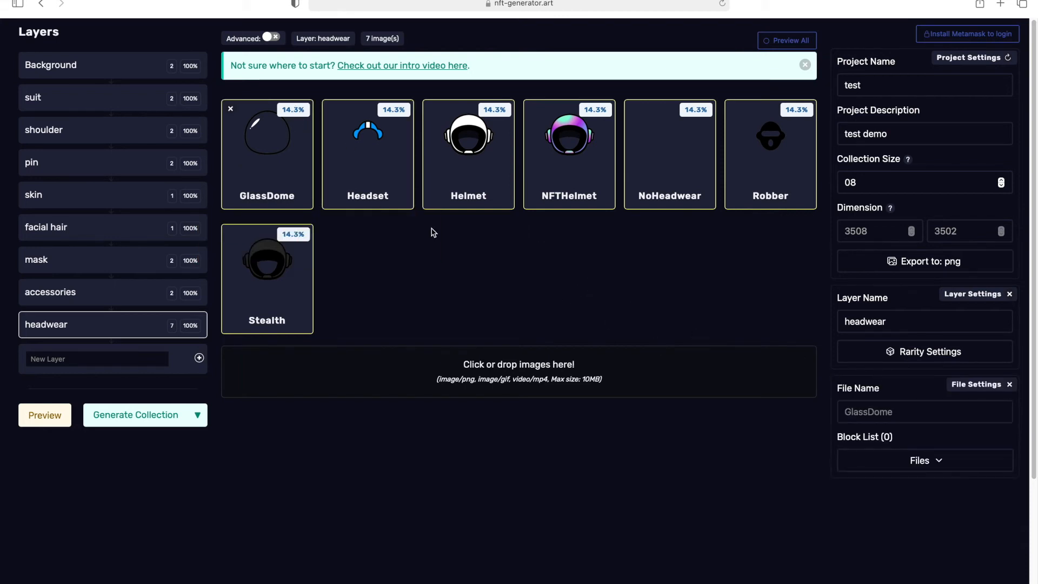
double_click(299, 113)
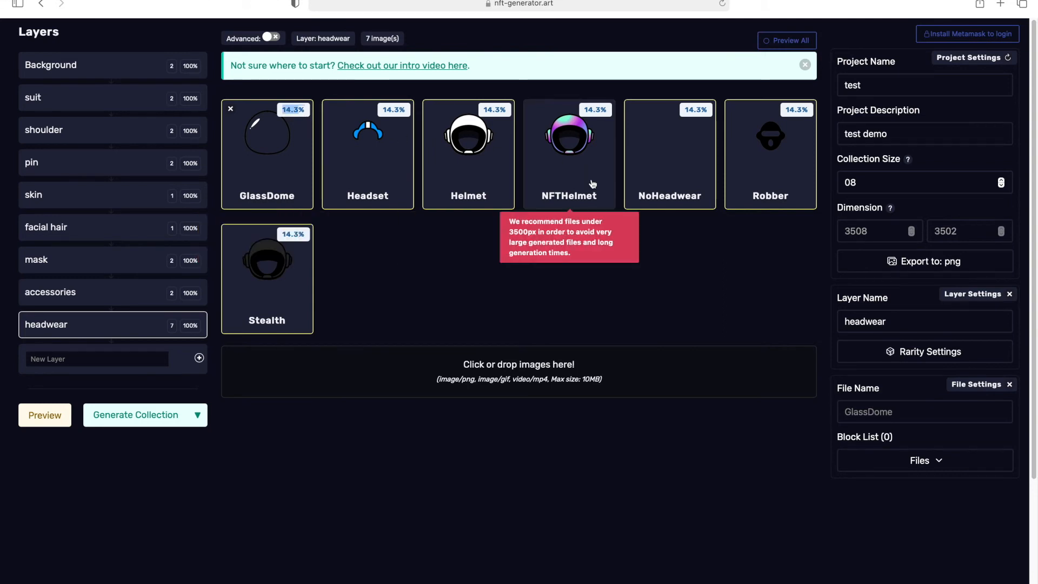
click(701, 296)
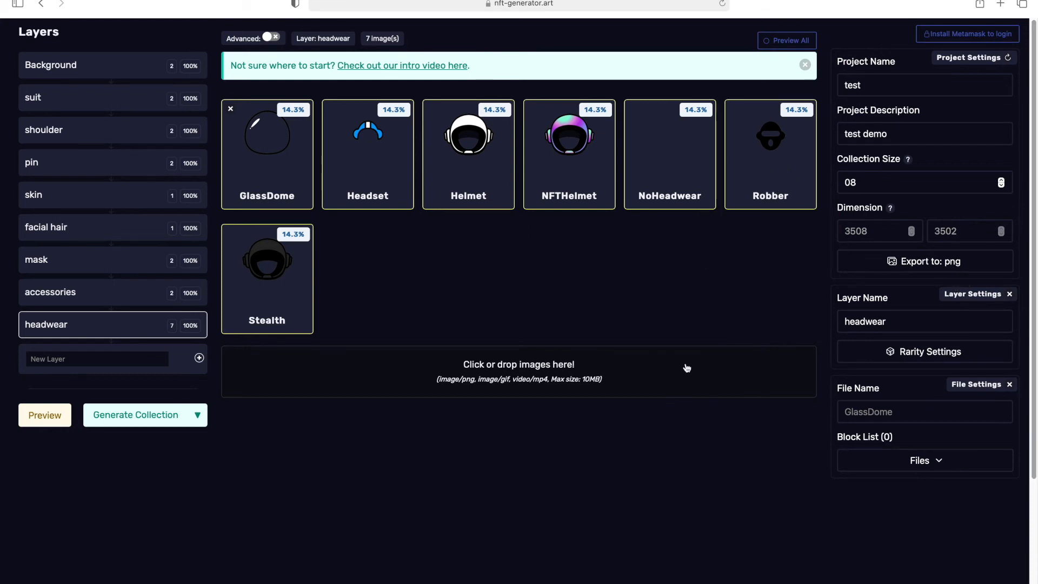
click(270, 38)
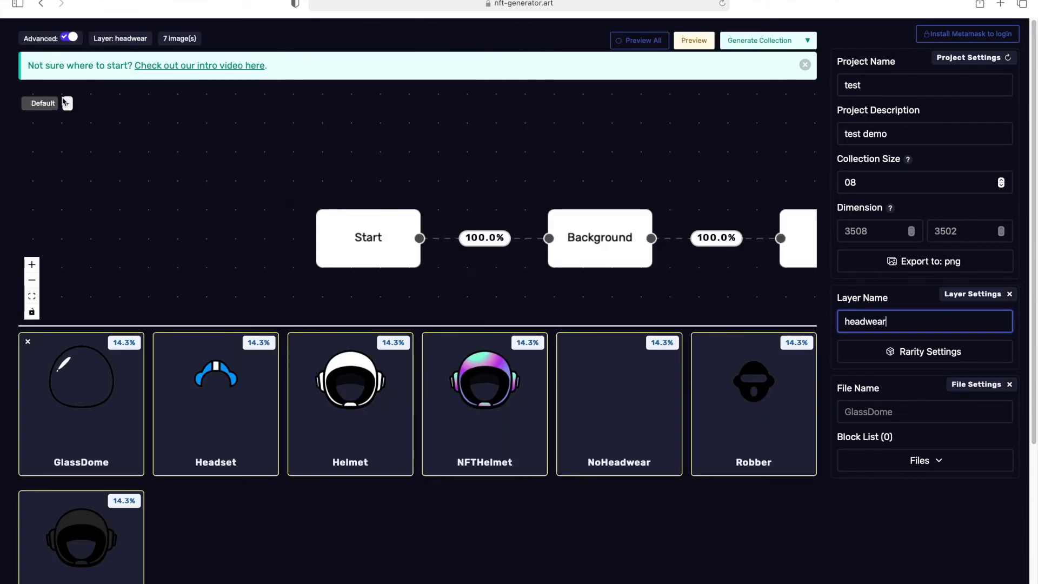
click(70, 37)
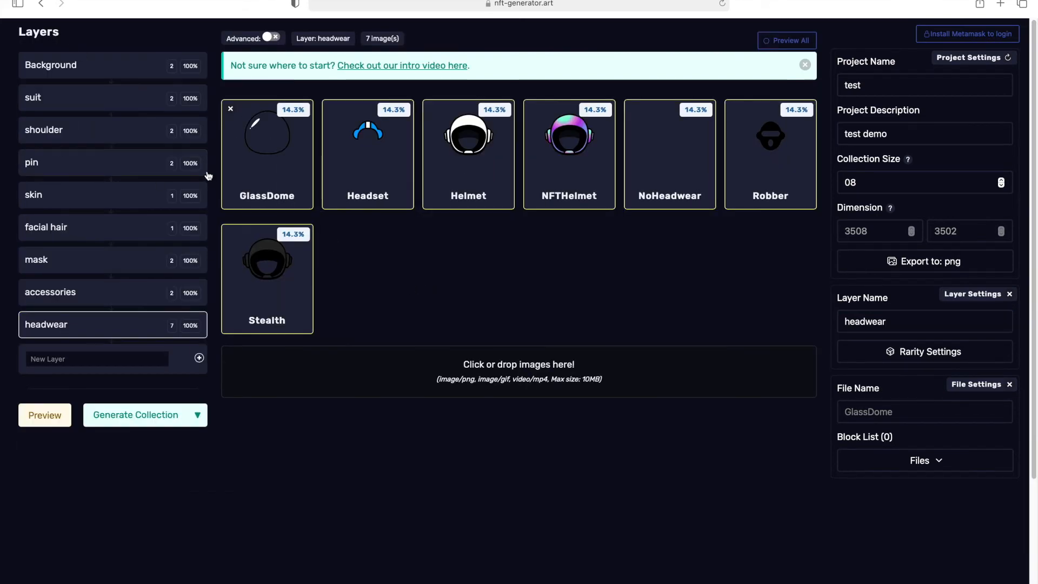
click(188, 332)
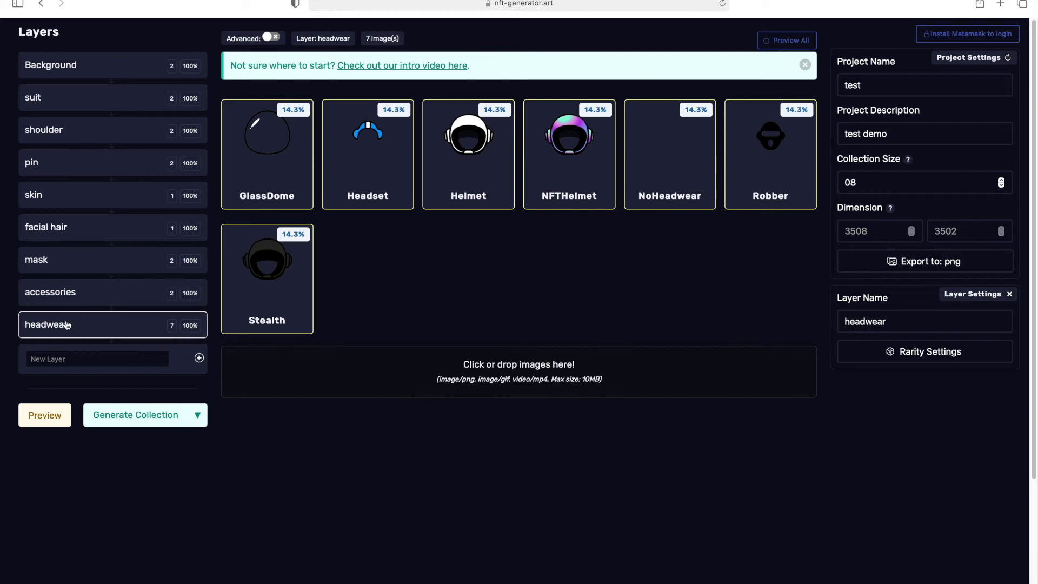
Adjust the accessories layer's rarity so BlondeBun is about 34% and Pink about 66%.
click(74, 301)
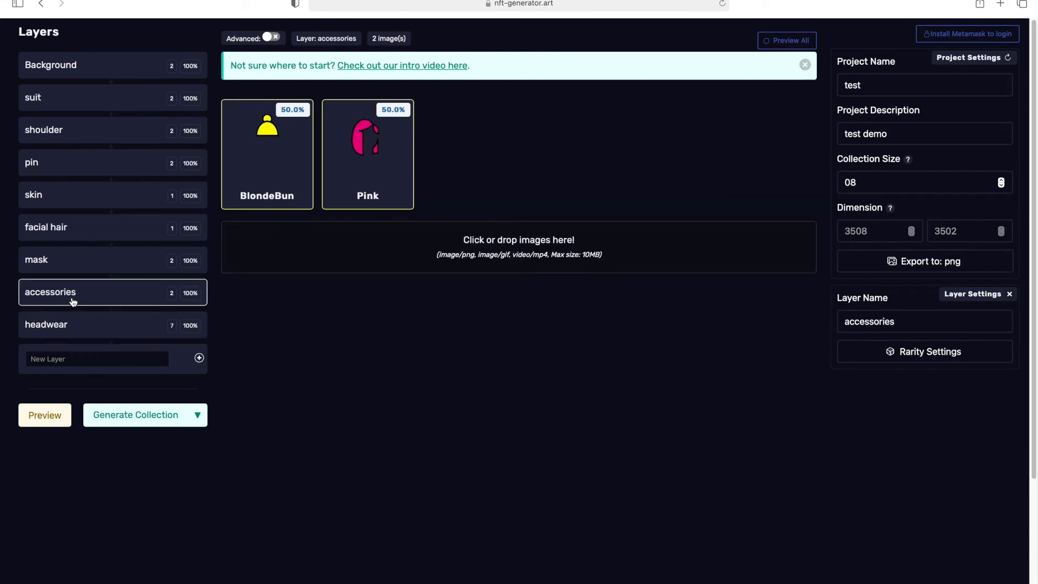
click(393, 111)
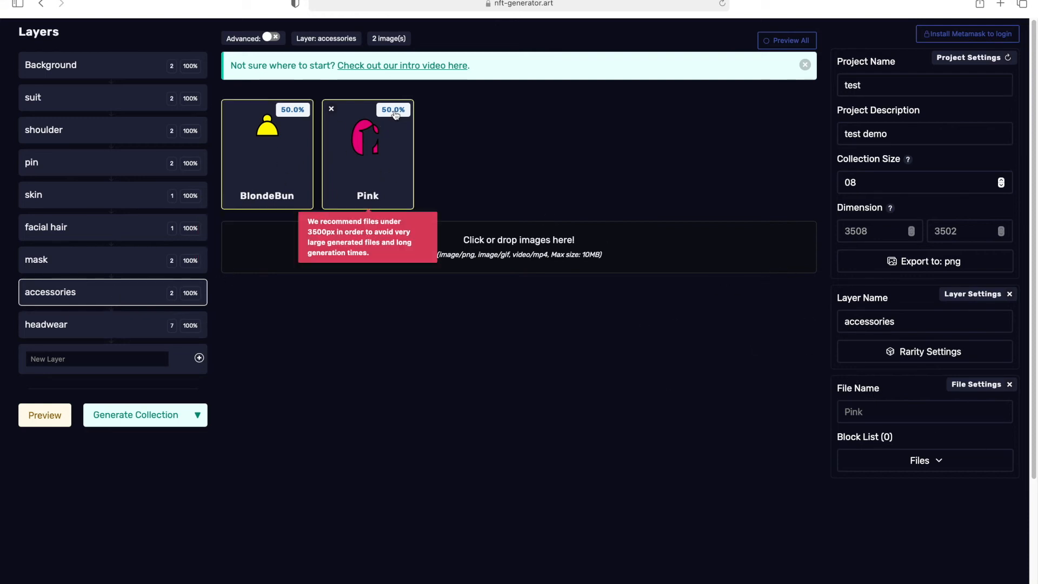
click(937, 358)
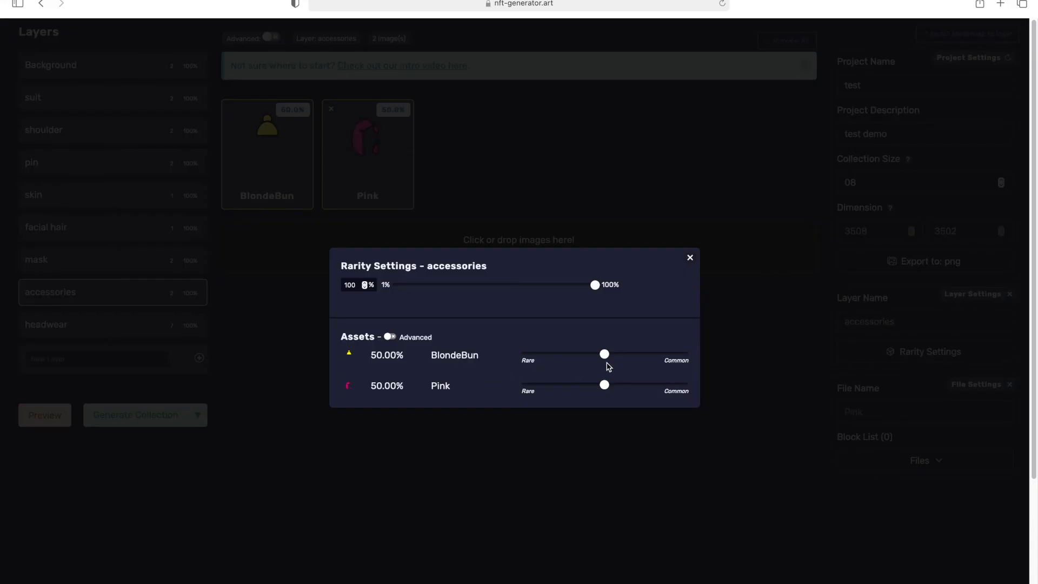
mouse_move(605, 357)
mouse_down()
mouse_move(656, 358)
mouse_move(622, 358)
mouse_up()
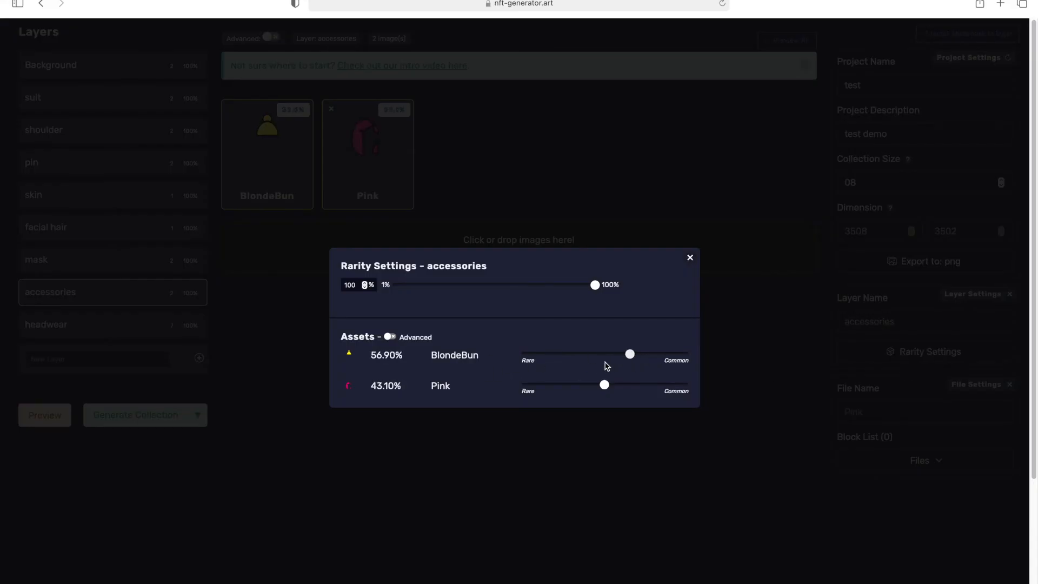
click(585, 356)
drag(587, 364, 581, 366)
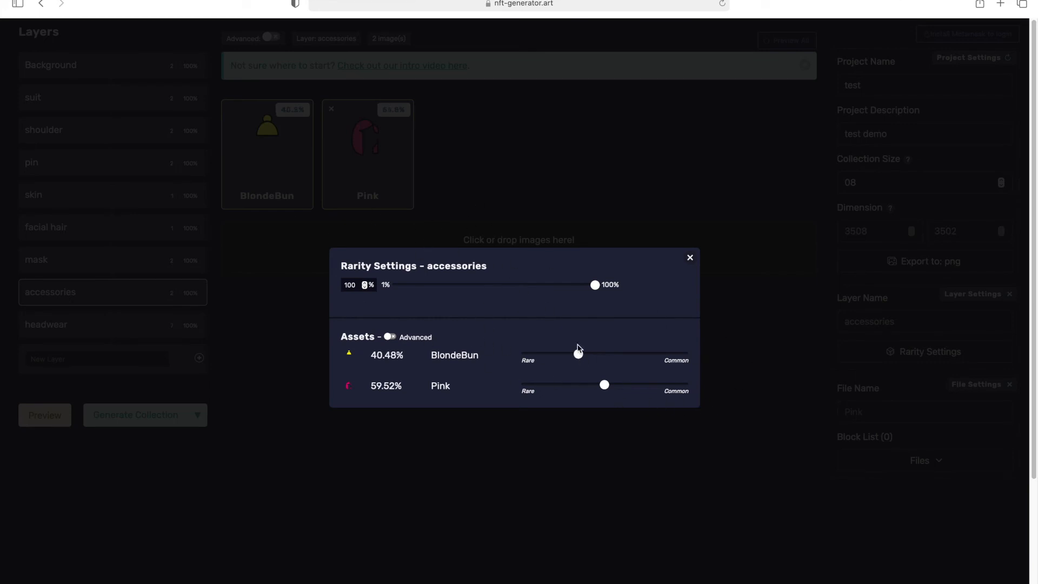
drag(606, 387, 627, 392)
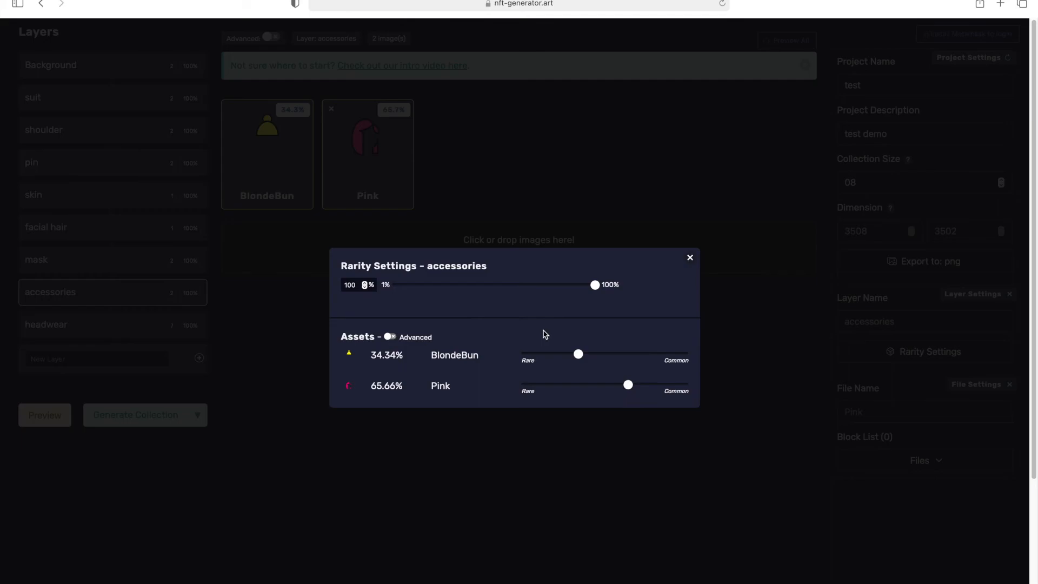
click(690, 258)
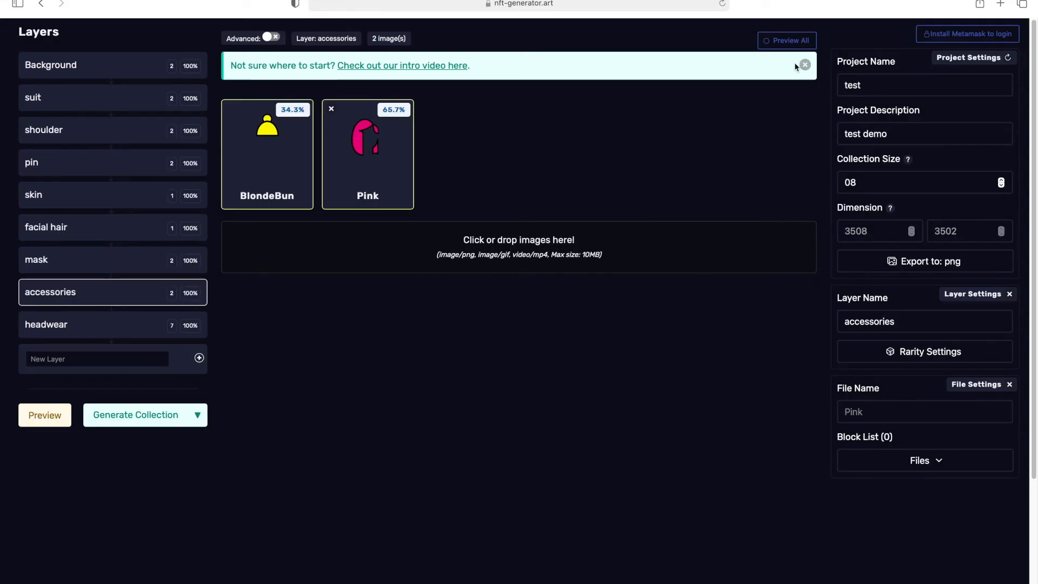
Preview all items of the collection and re-enter the collection size as 08.
click(784, 43)
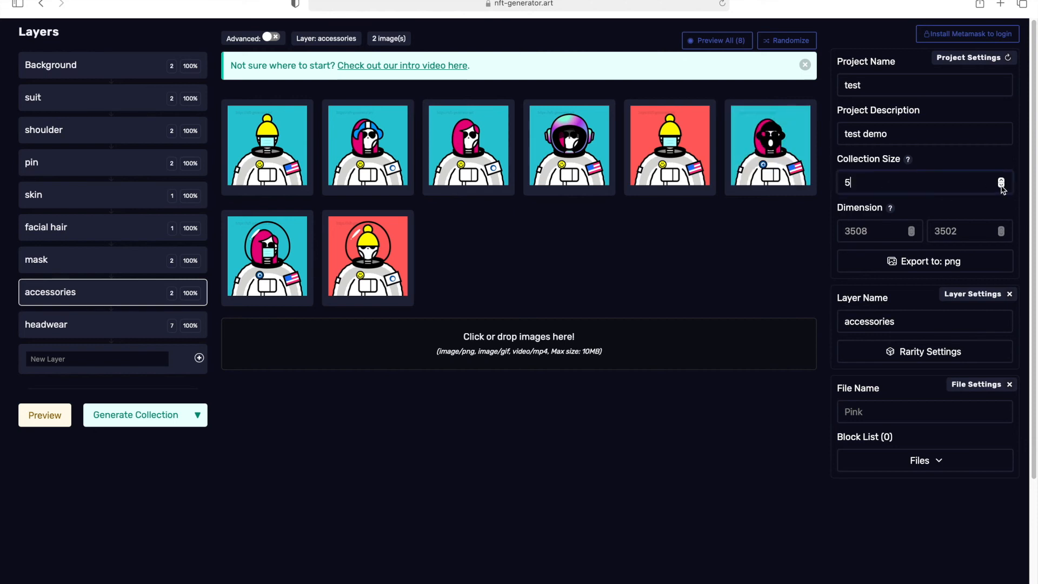
click(977, 185)
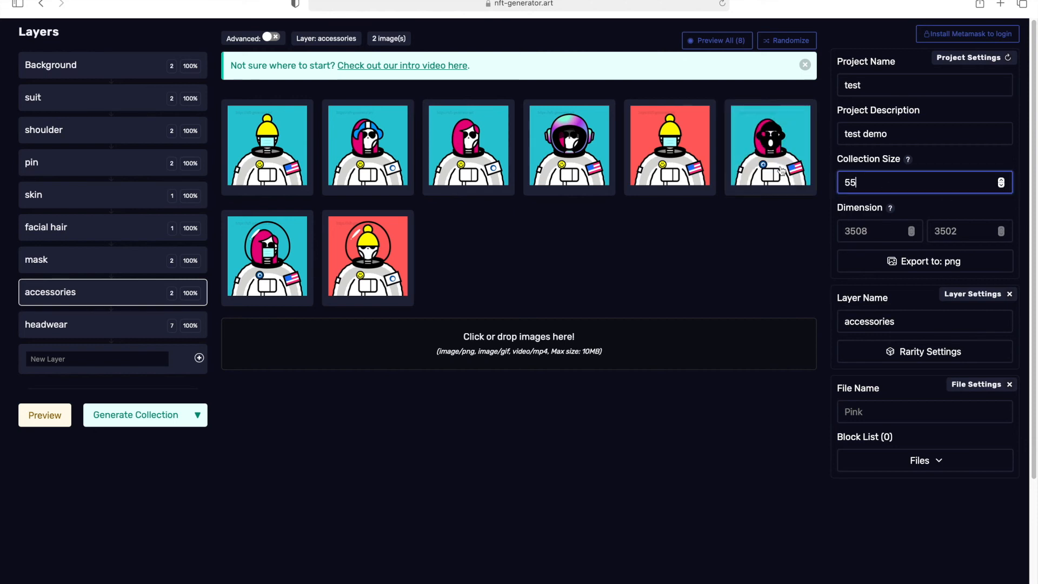
click(884, 182)
key(BackSpace)
key(BackSpace)
text(08)
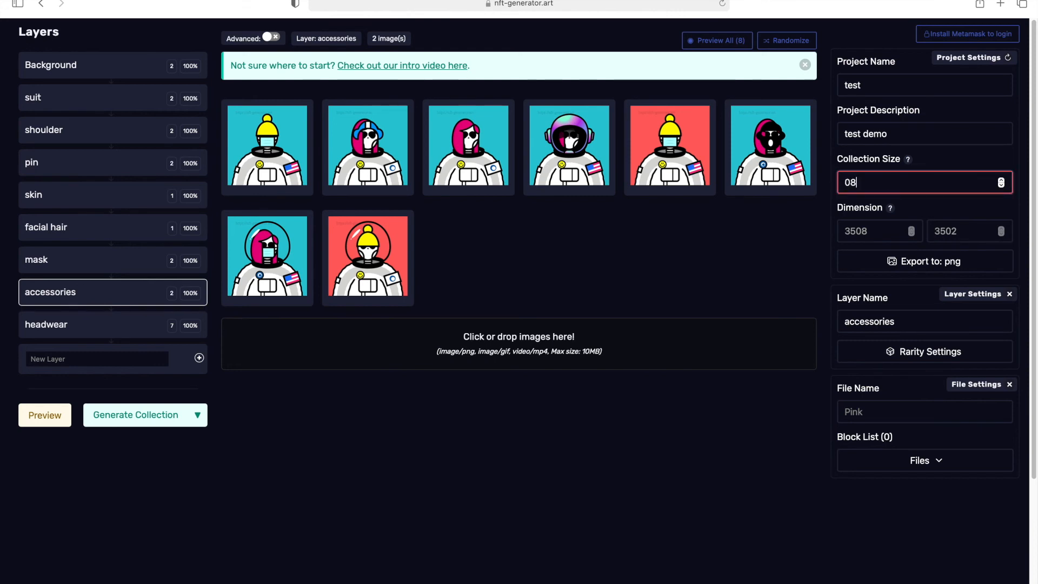
click(616, 438)
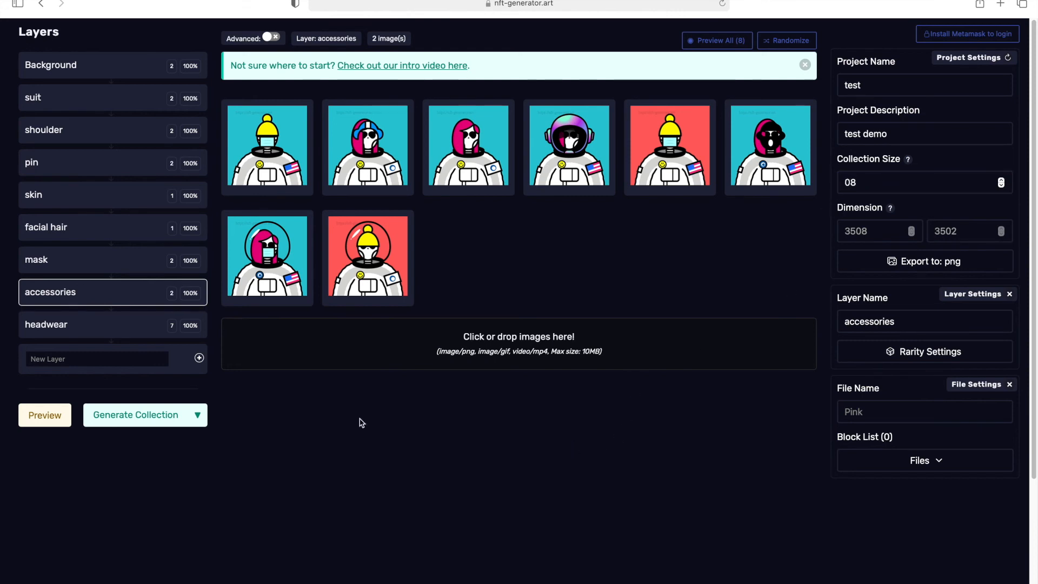
Generate the collection, enter an email address in the download prompt, and allow the site to download files.
click(131, 420)
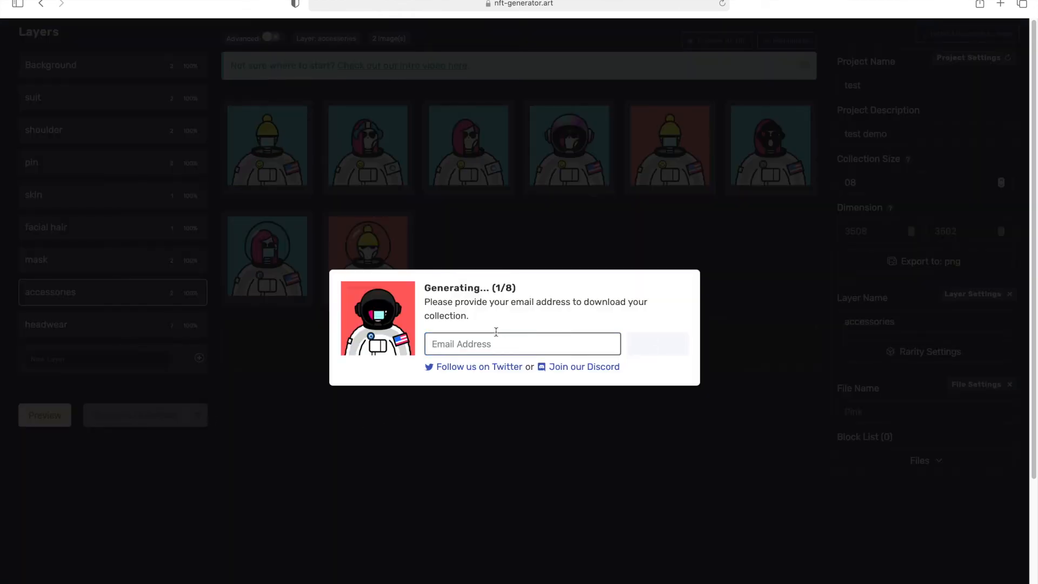
click(476, 346)
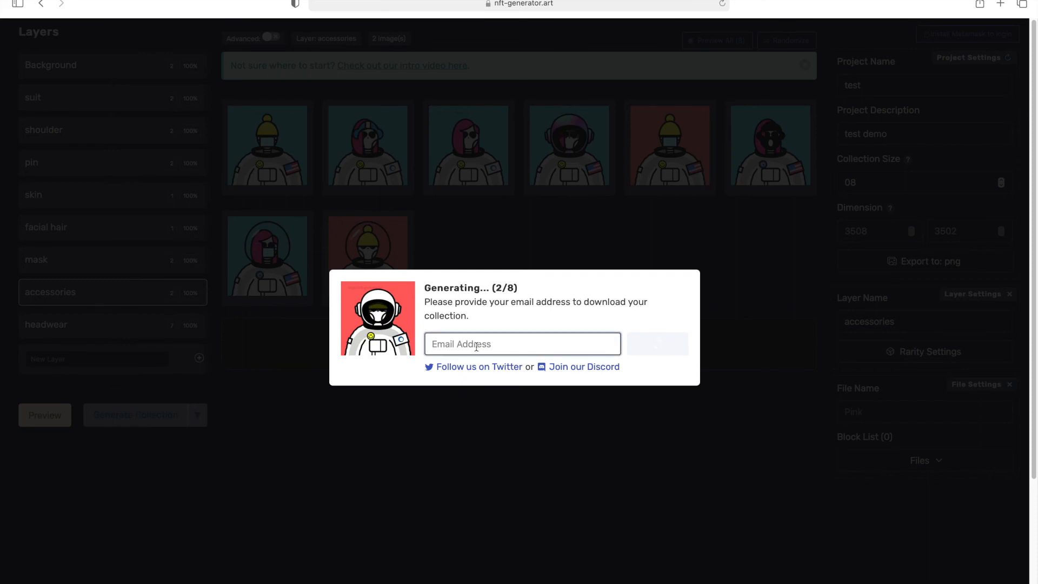
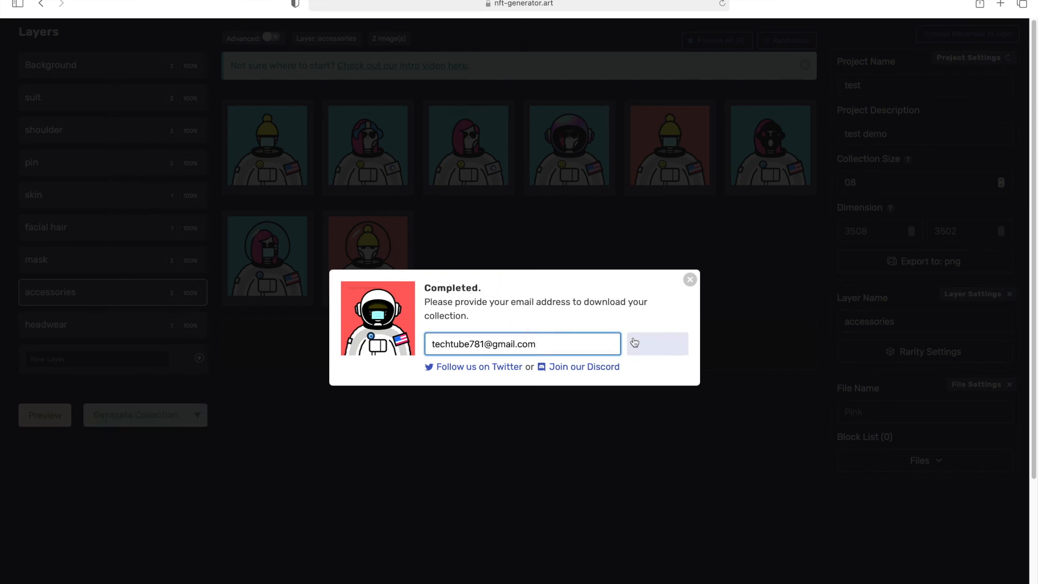
click(654, 357)
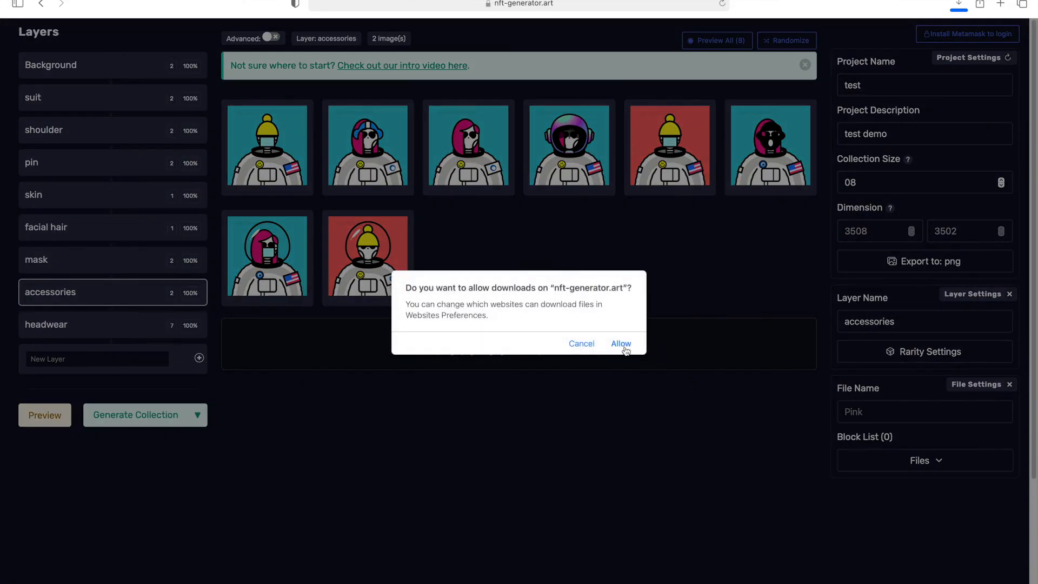
click(623, 346)
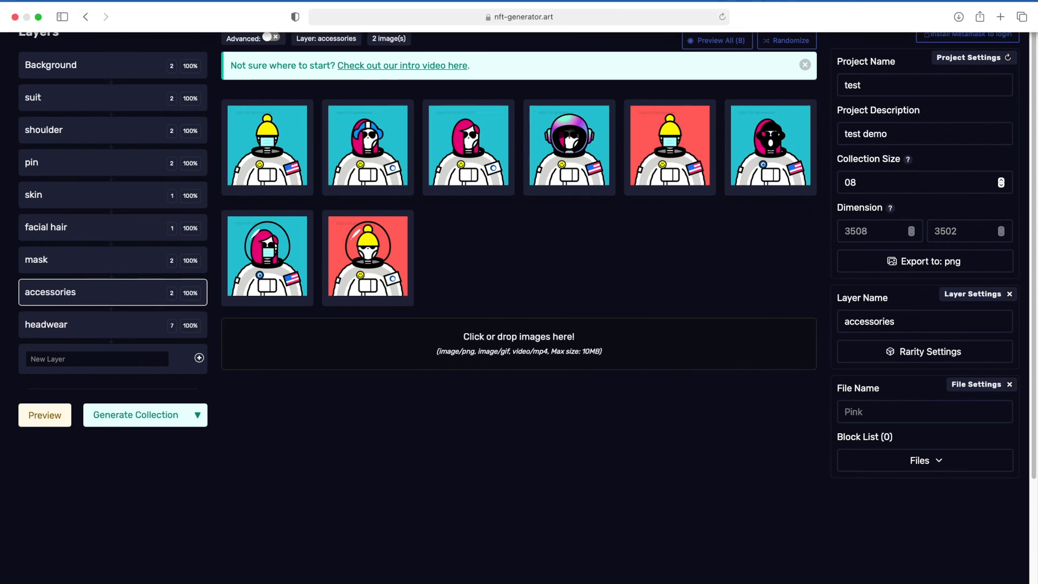
Extract the downloaded sample.zip in Downloads and expand its assets and metadata folders.
click(39, 17)
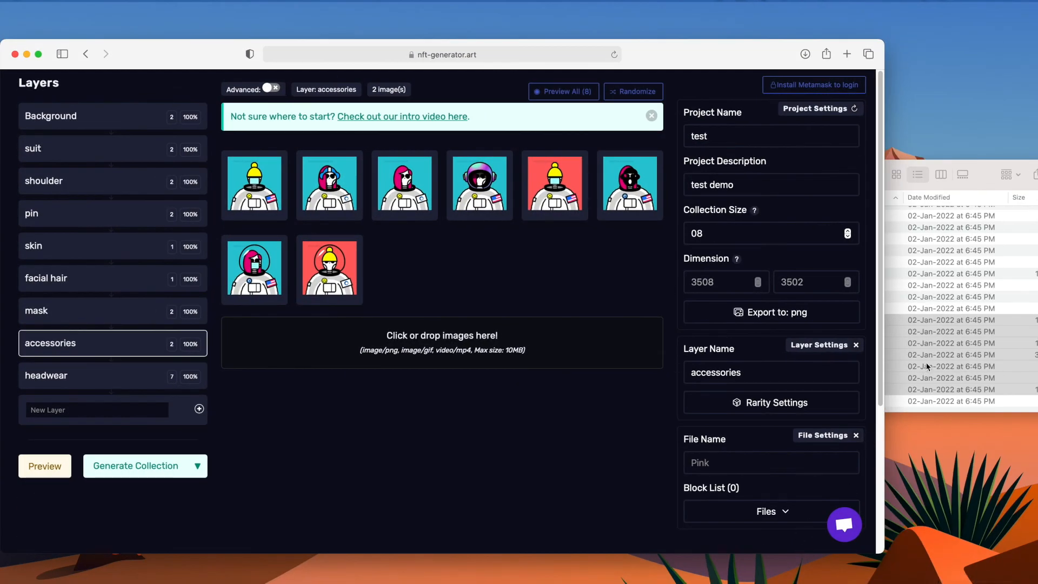
click(899, 362)
click(766, 265)
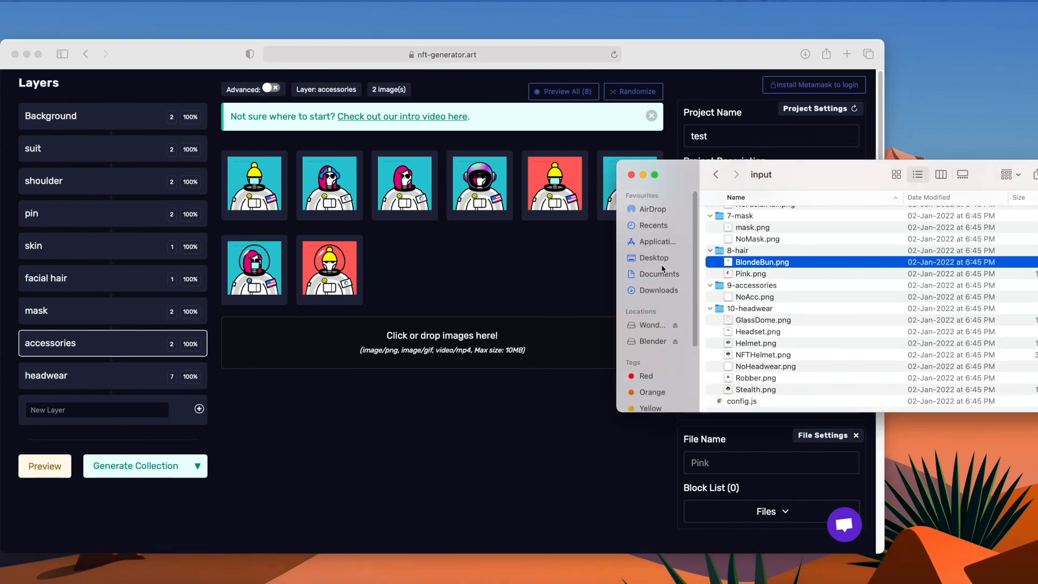
click(660, 290)
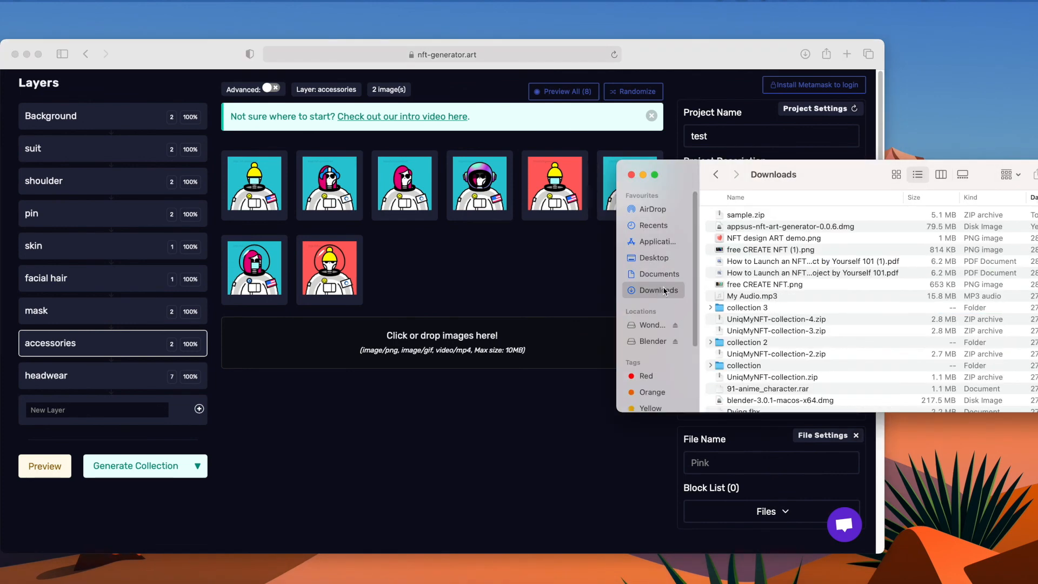
click(742, 217)
double_click(742, 217)
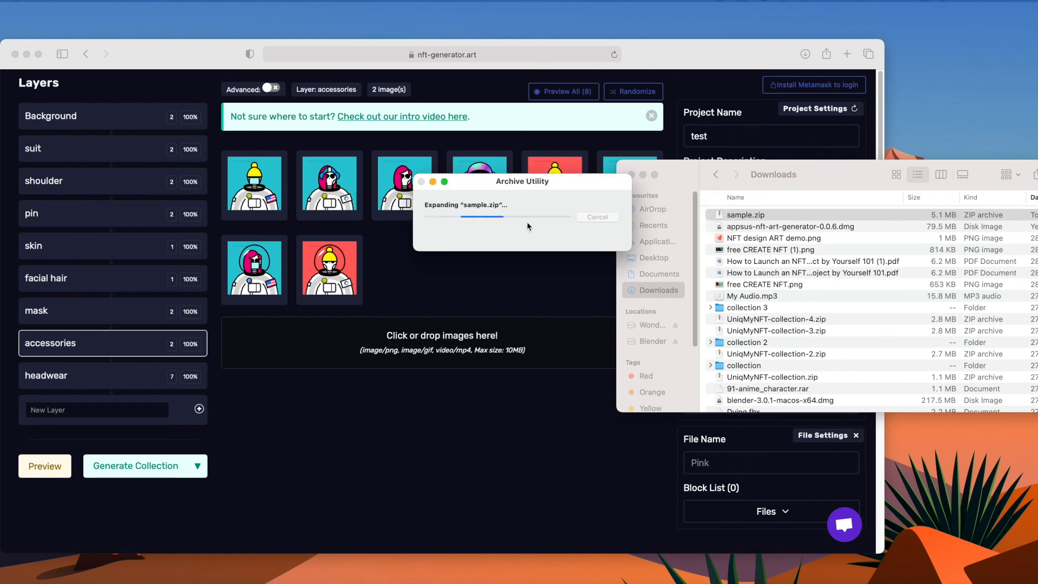
double_click(749, 216)
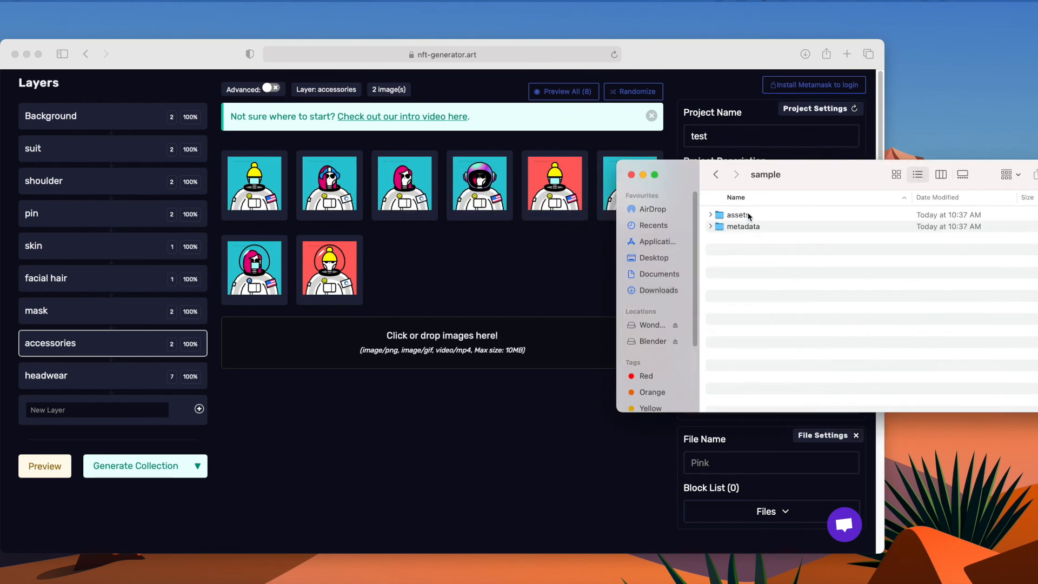
click(710, 227)
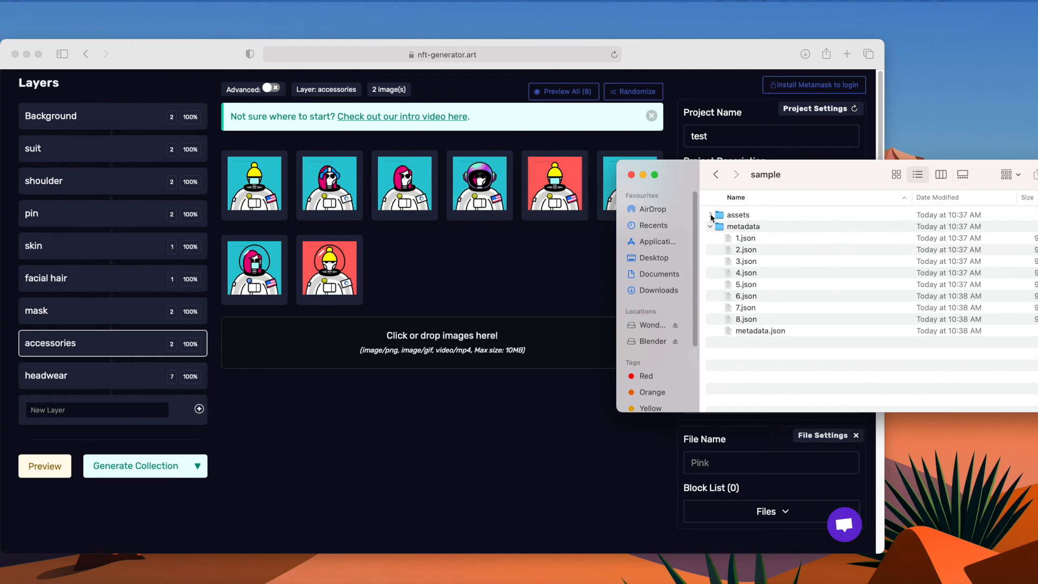
click(711, 215)
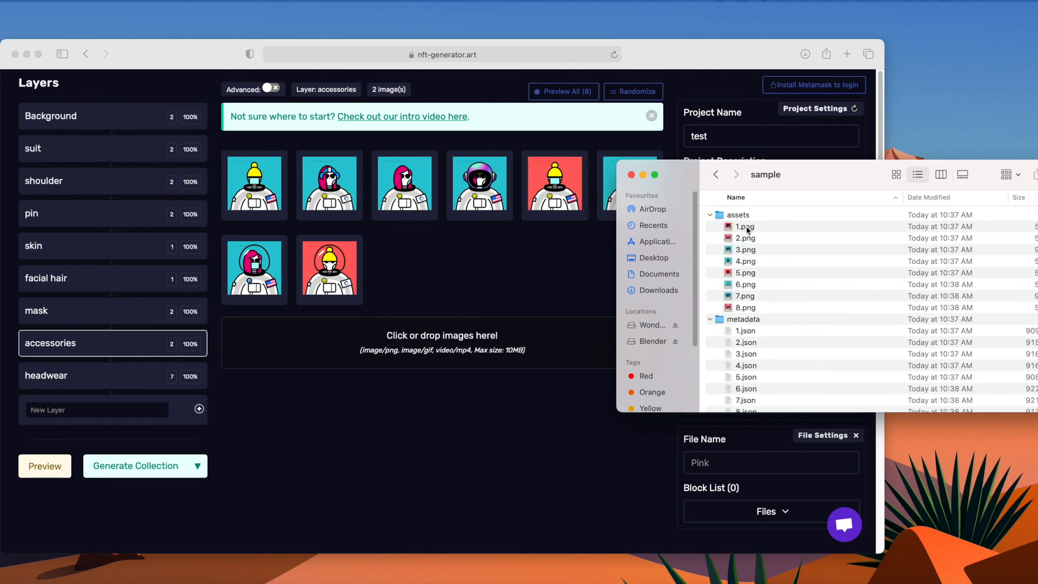
Open the generated images 1.png, 2.png and 3.png side by side to inspect them.
click(744, 228)
double_click(744, 229)
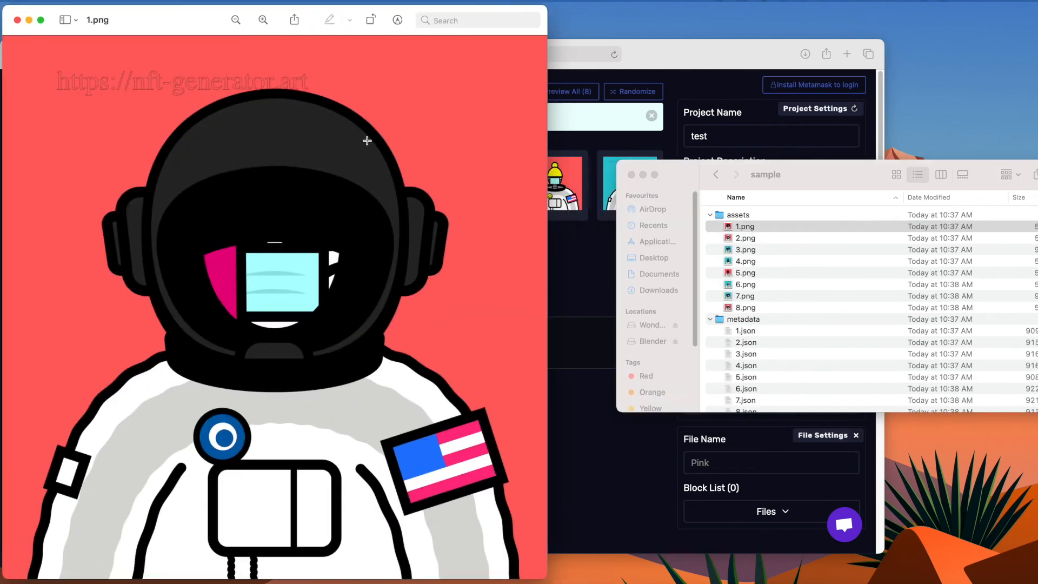
double_click(733, 241)
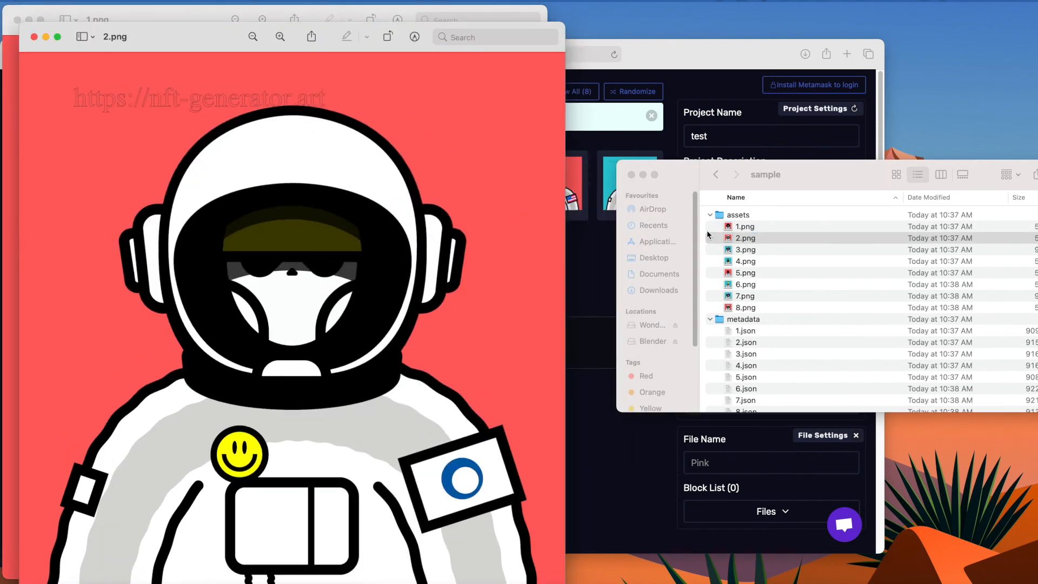
drag(451, 41, 740, 22)
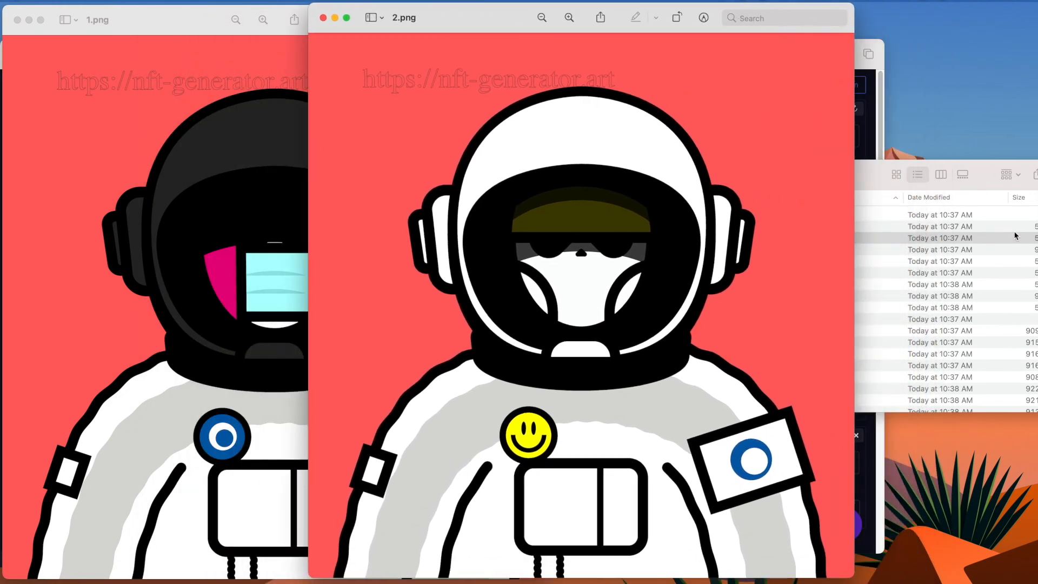
click(873, 258)
click(871, 251)
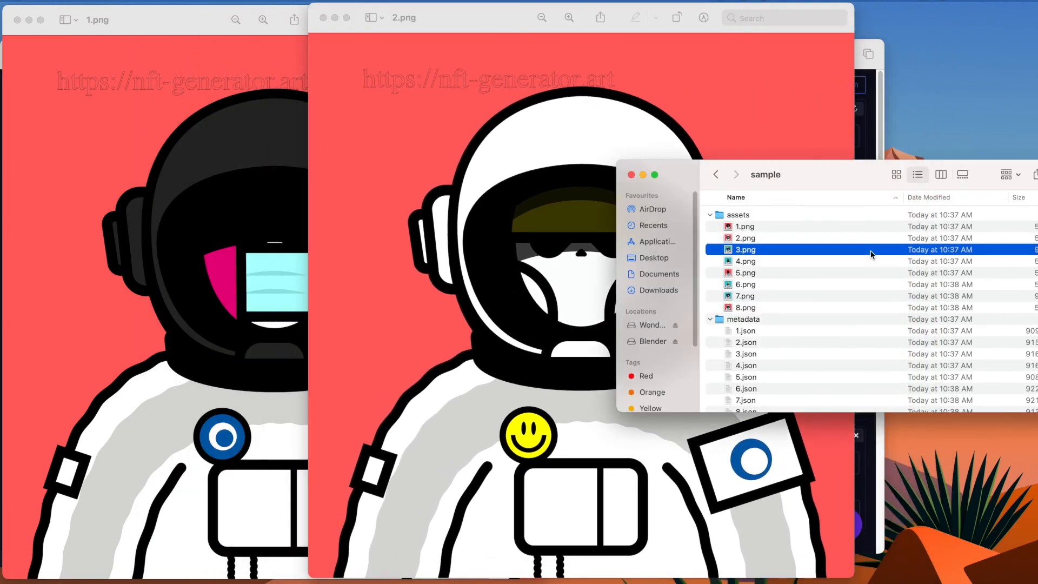
double_click(871, 250)
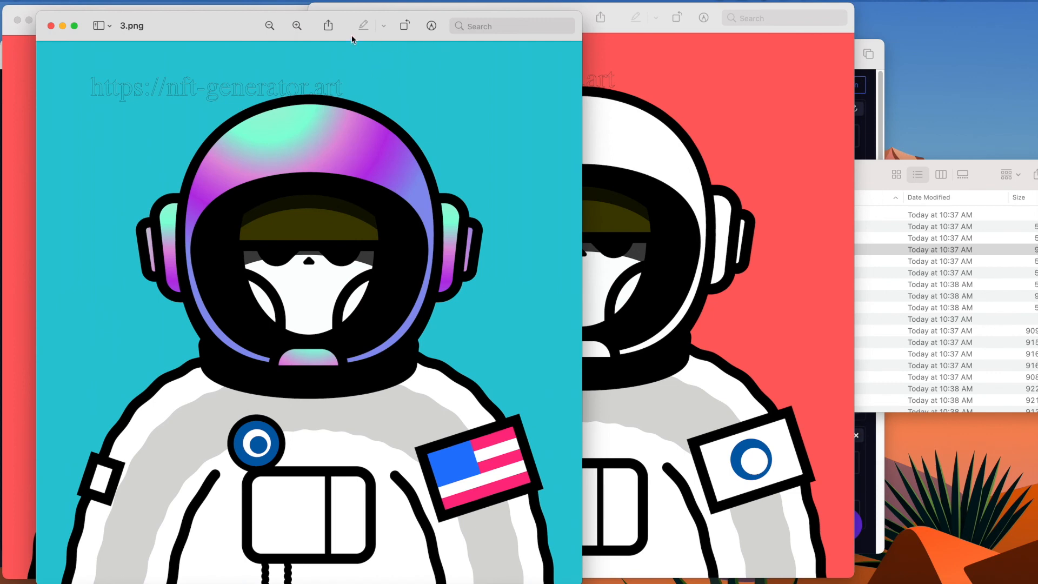
drag(196, 29, 692, 92)
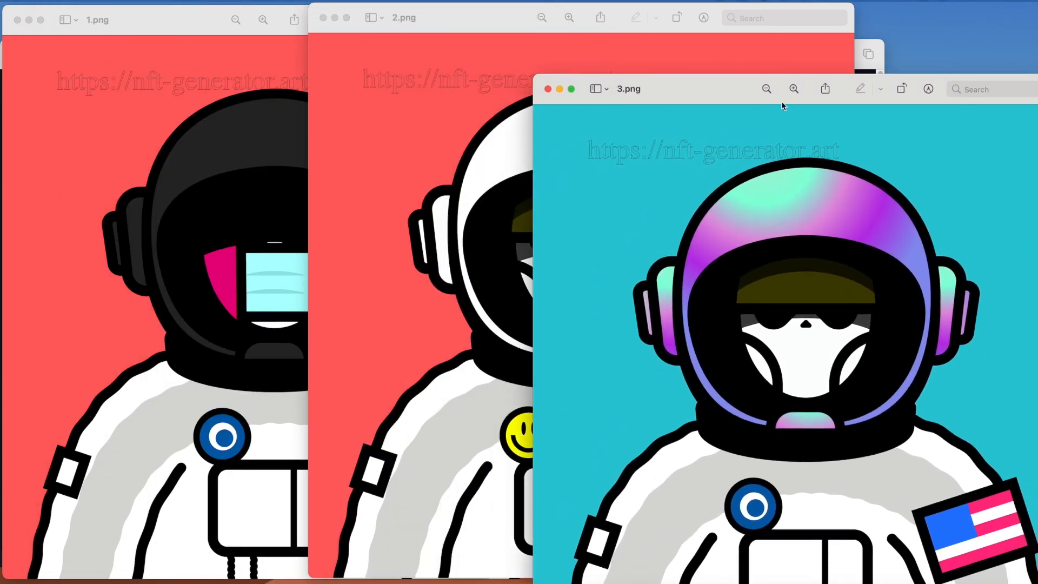
click(881, 69)
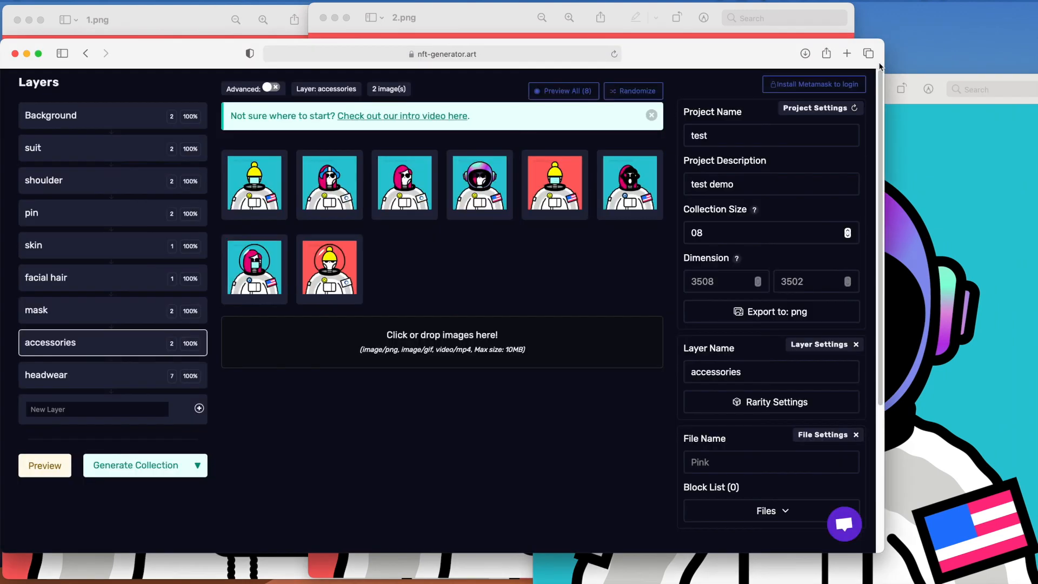